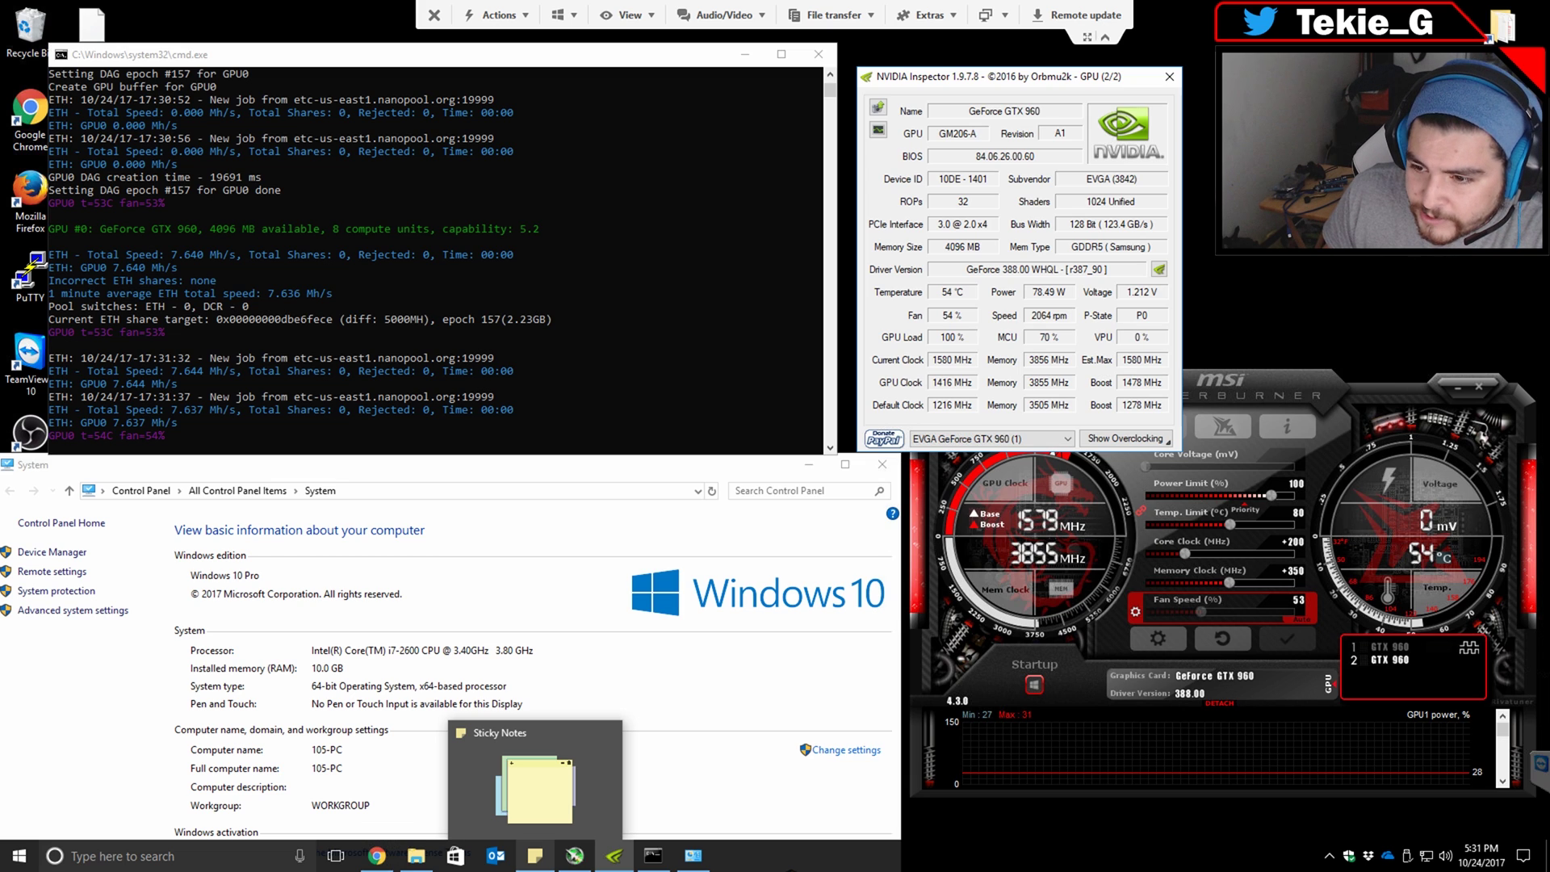
# Bring the System, miner console, NVIDIA Inspector and Afterburner windows forward, then select the NVIDIA Inspector program.
pyautogui.click(678, 469)
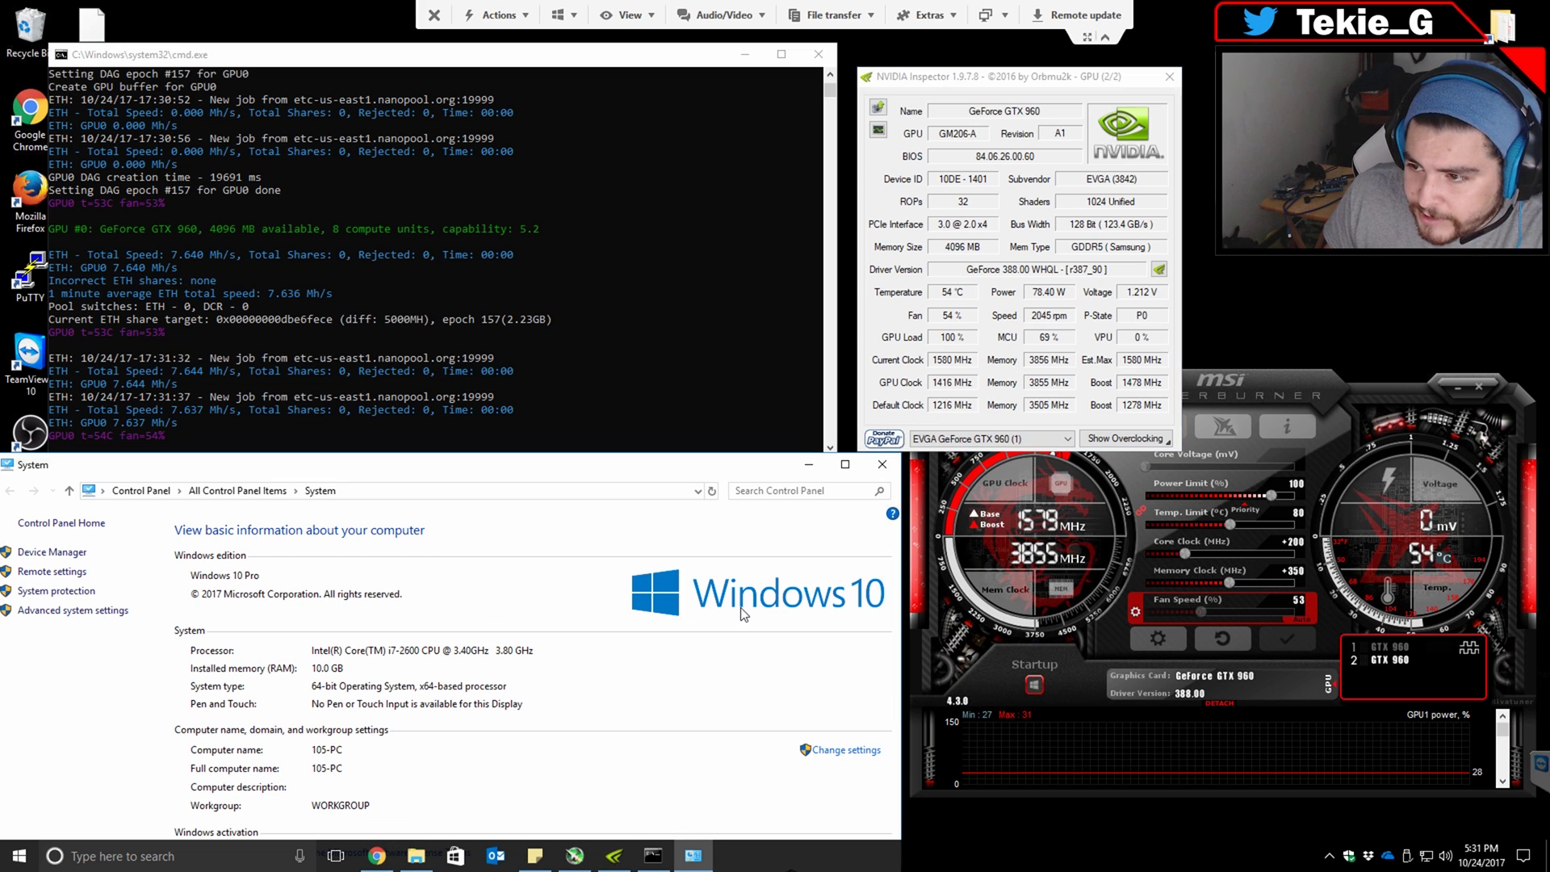
pyautogui.moveTo(277, 58); pyautogui.dragTo(279, 53)
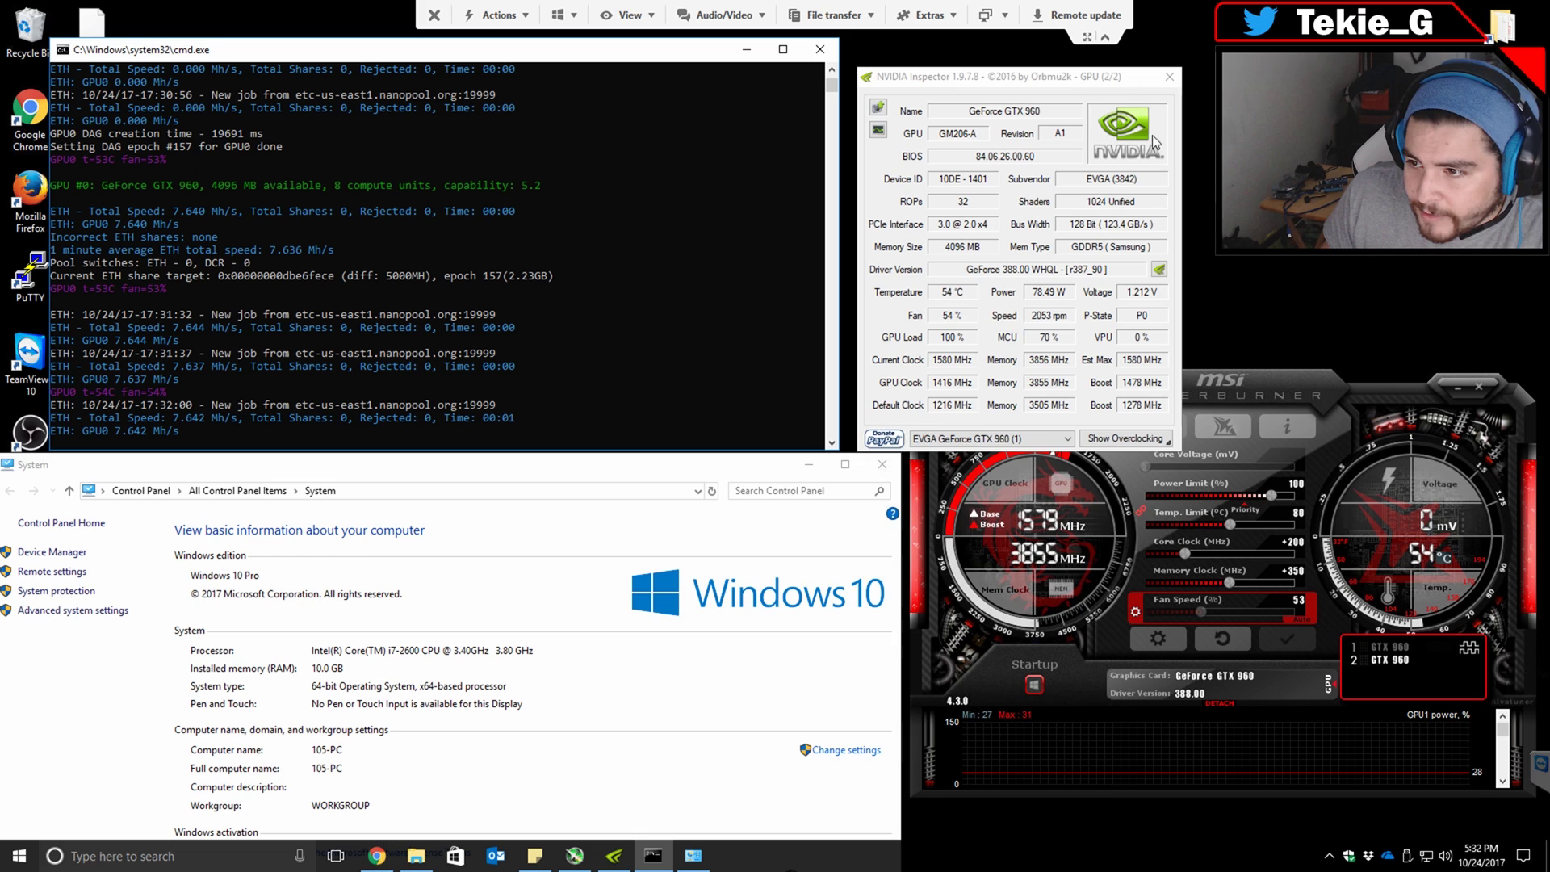
pyautogui.moveTo(1065, 86); pyautogui.dragTo(1067, 90)
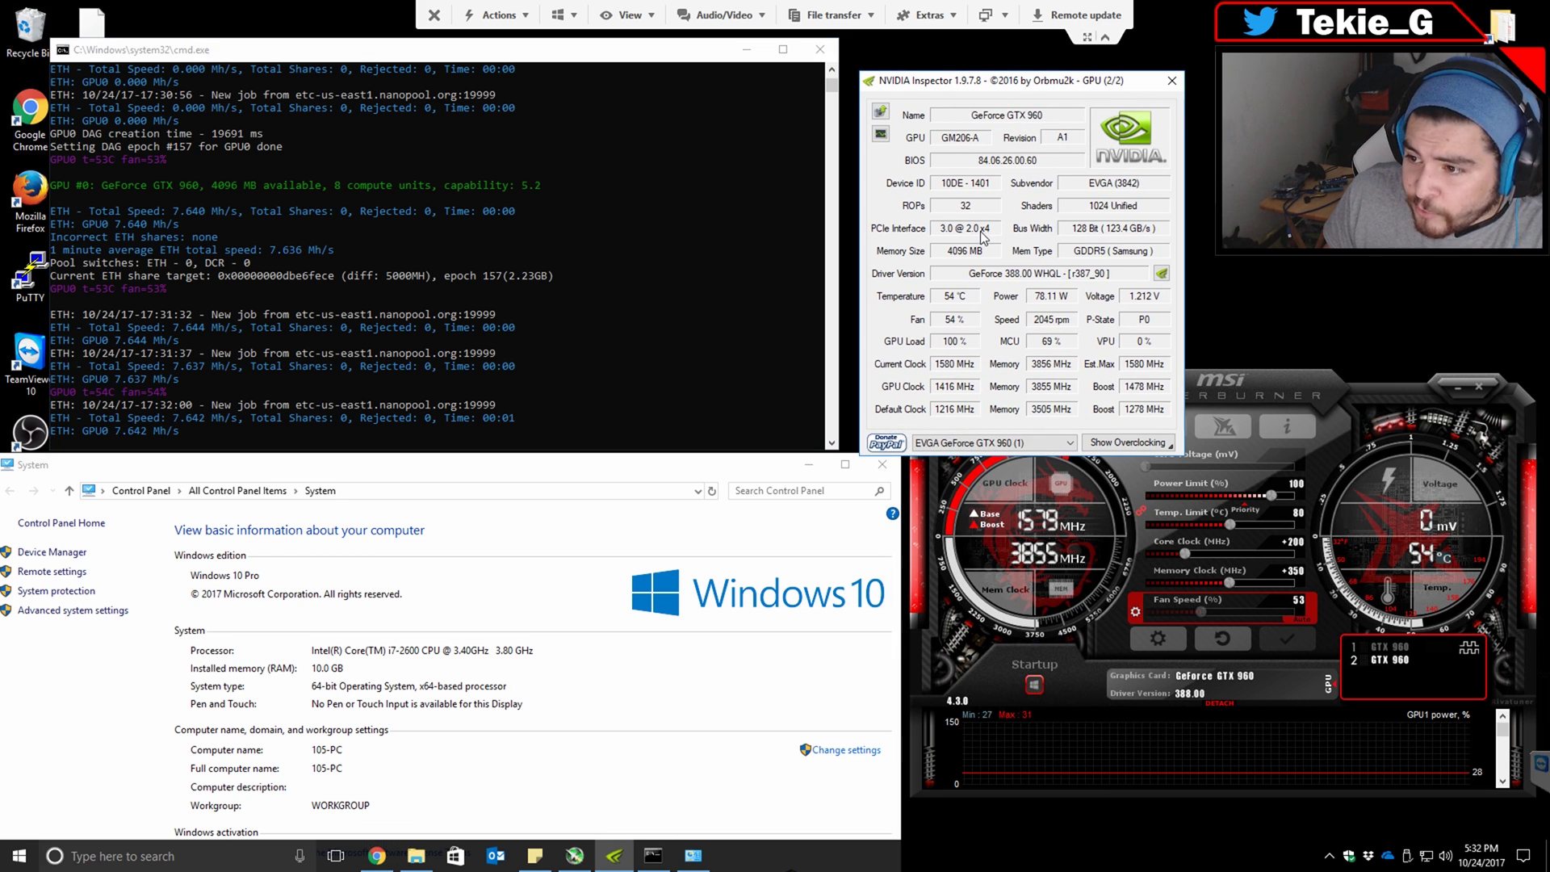
pyautogui.click(1256, 373)
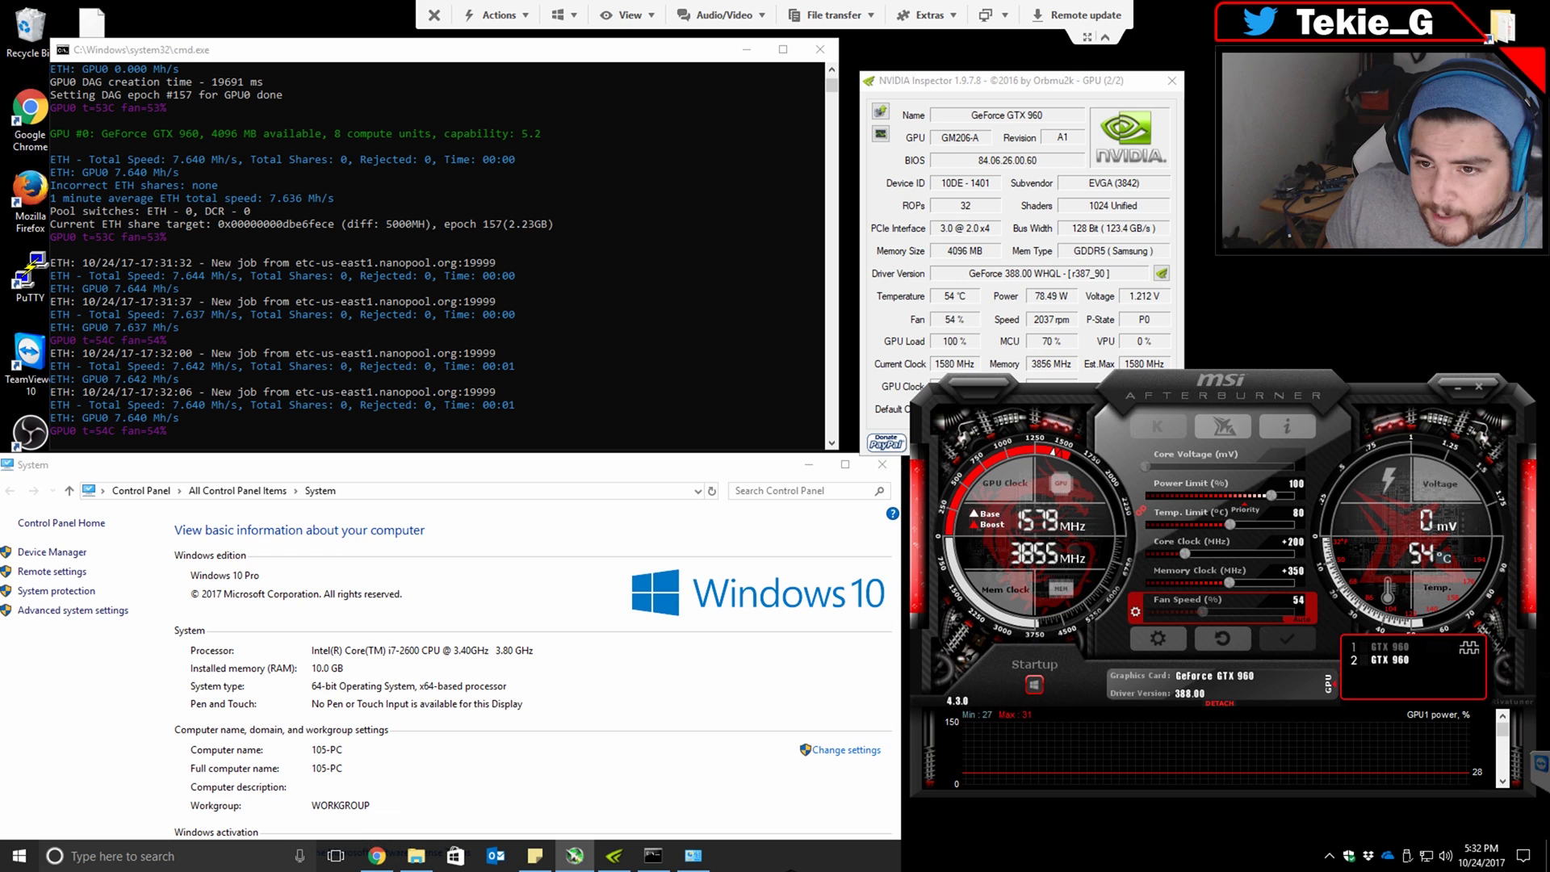
pyautogui.click(237, 54)
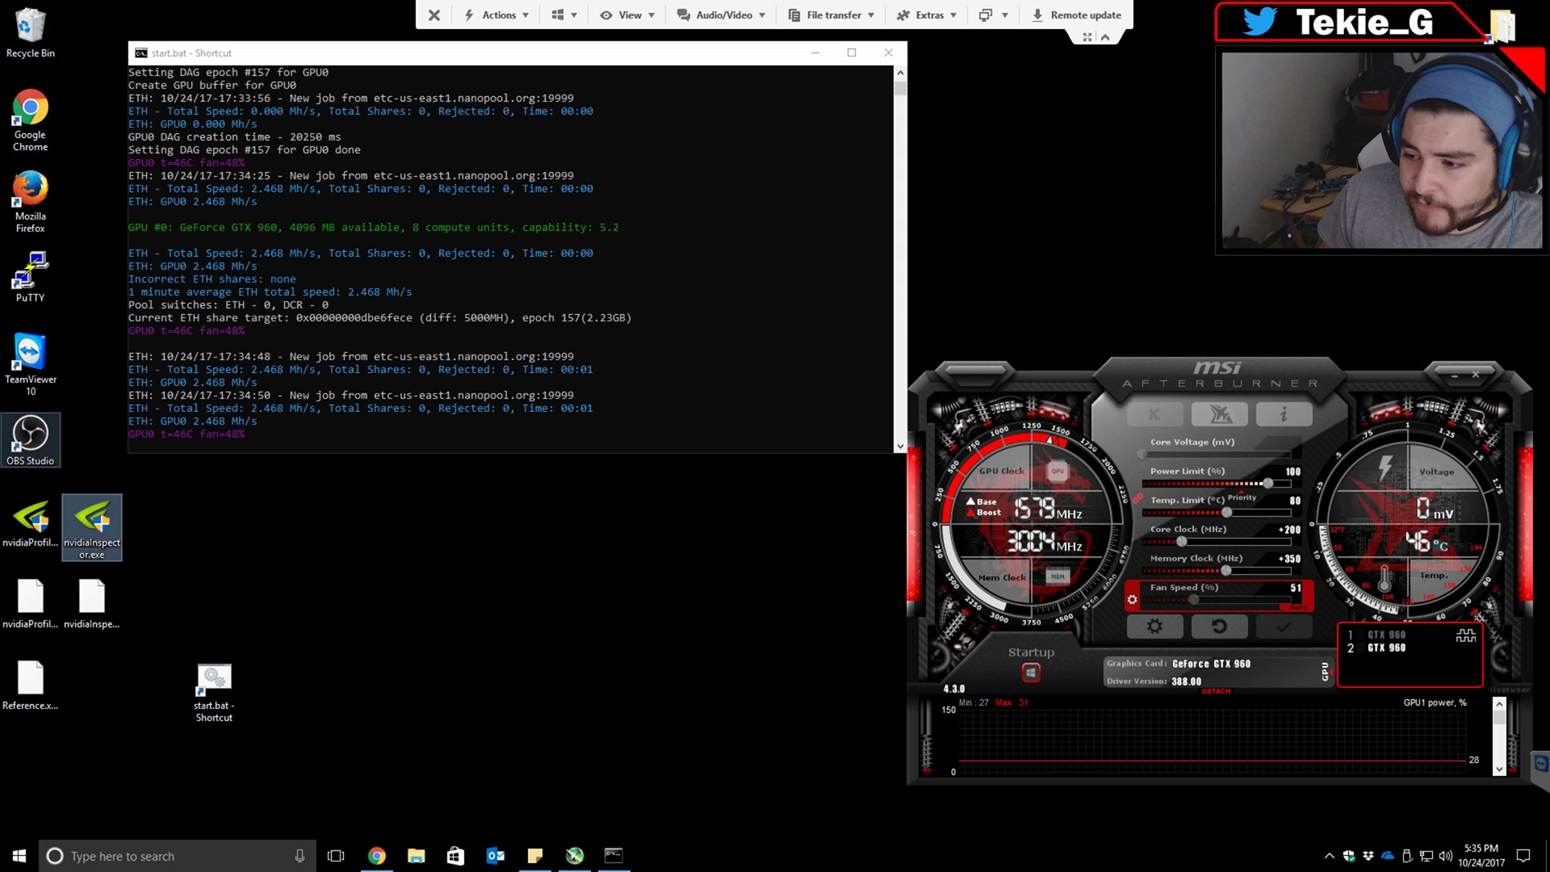
pyautogui.moveTo(1017, 620); pyautogui.dragTo(1009, 607)
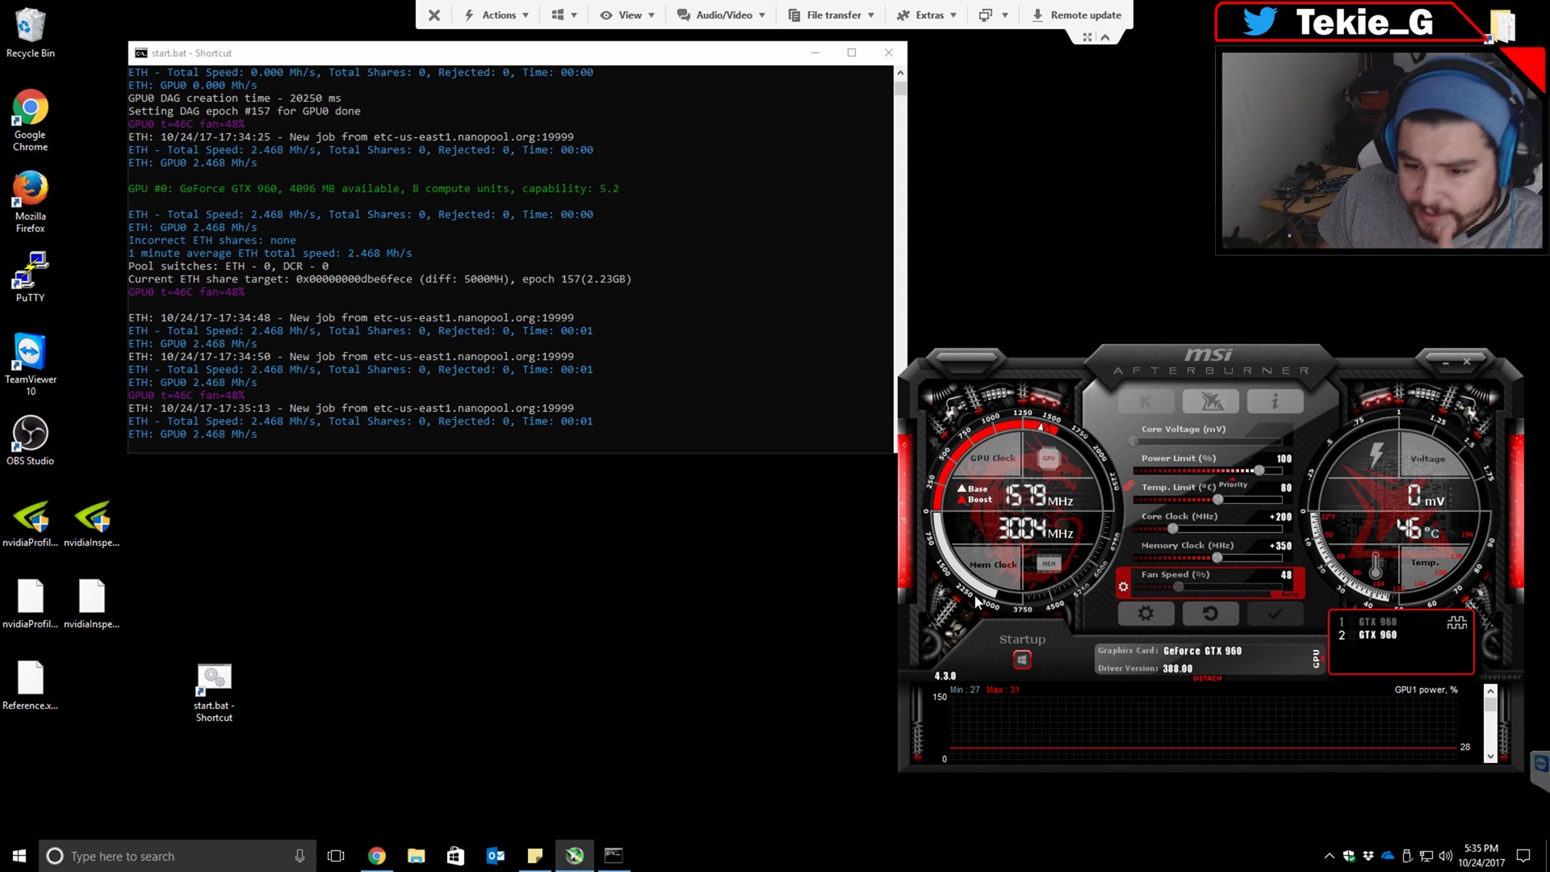
pyautogui.click(41, 531)
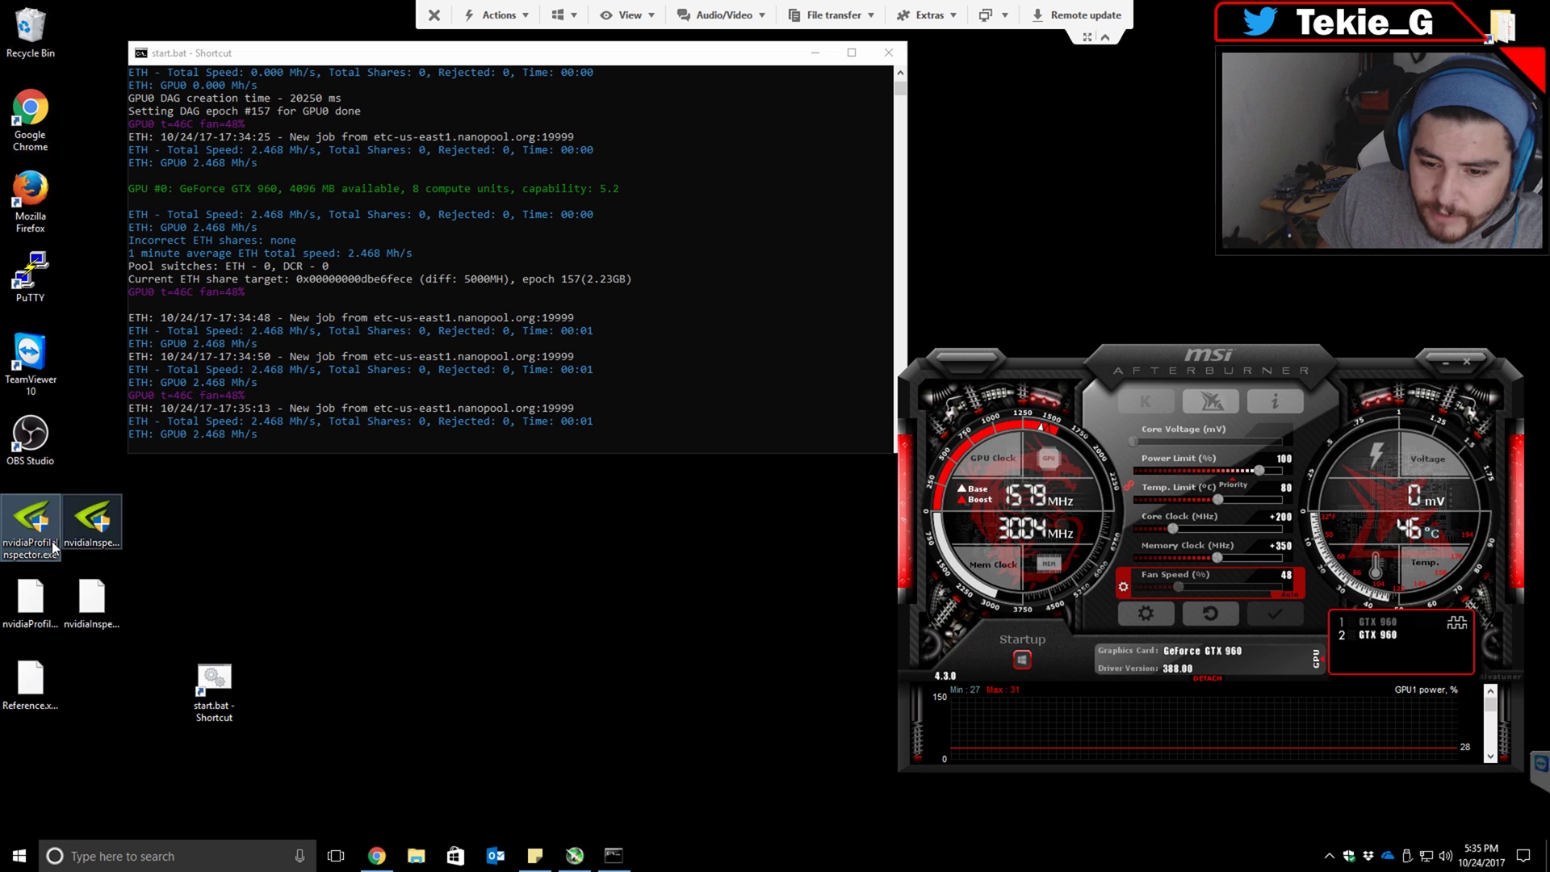
pyautogui.click(102, 542)
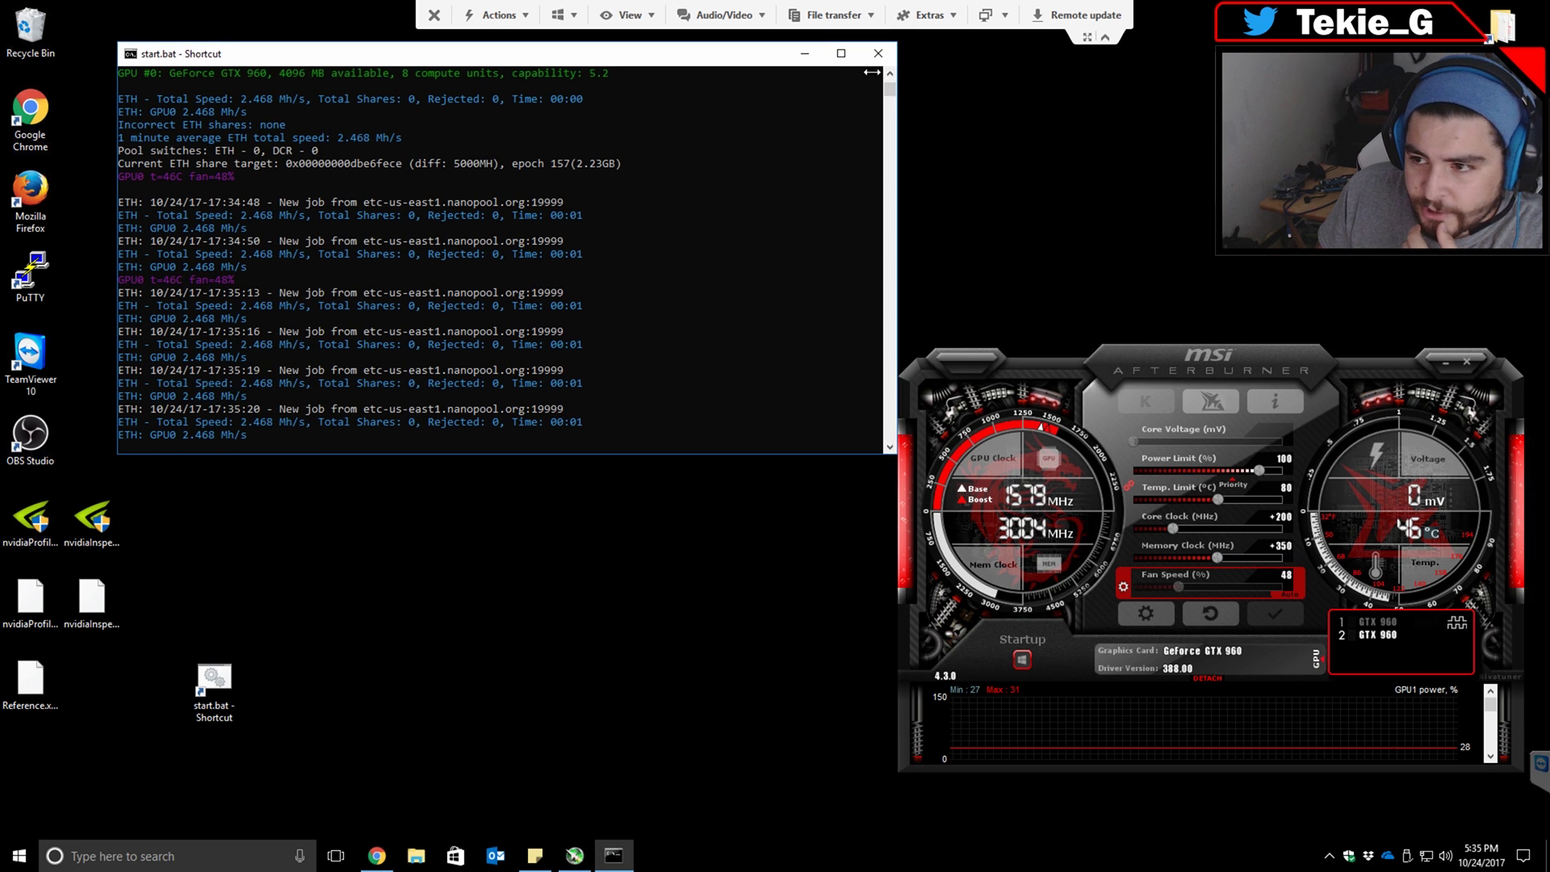
# Close the 2.468 Mh/s mining console and open NVIDIA Control Panel from the desktop menu.
pyautogui.click(888, 52)
pyautogui.rightClick(511, 236)
pyautogui.click(589, 363)
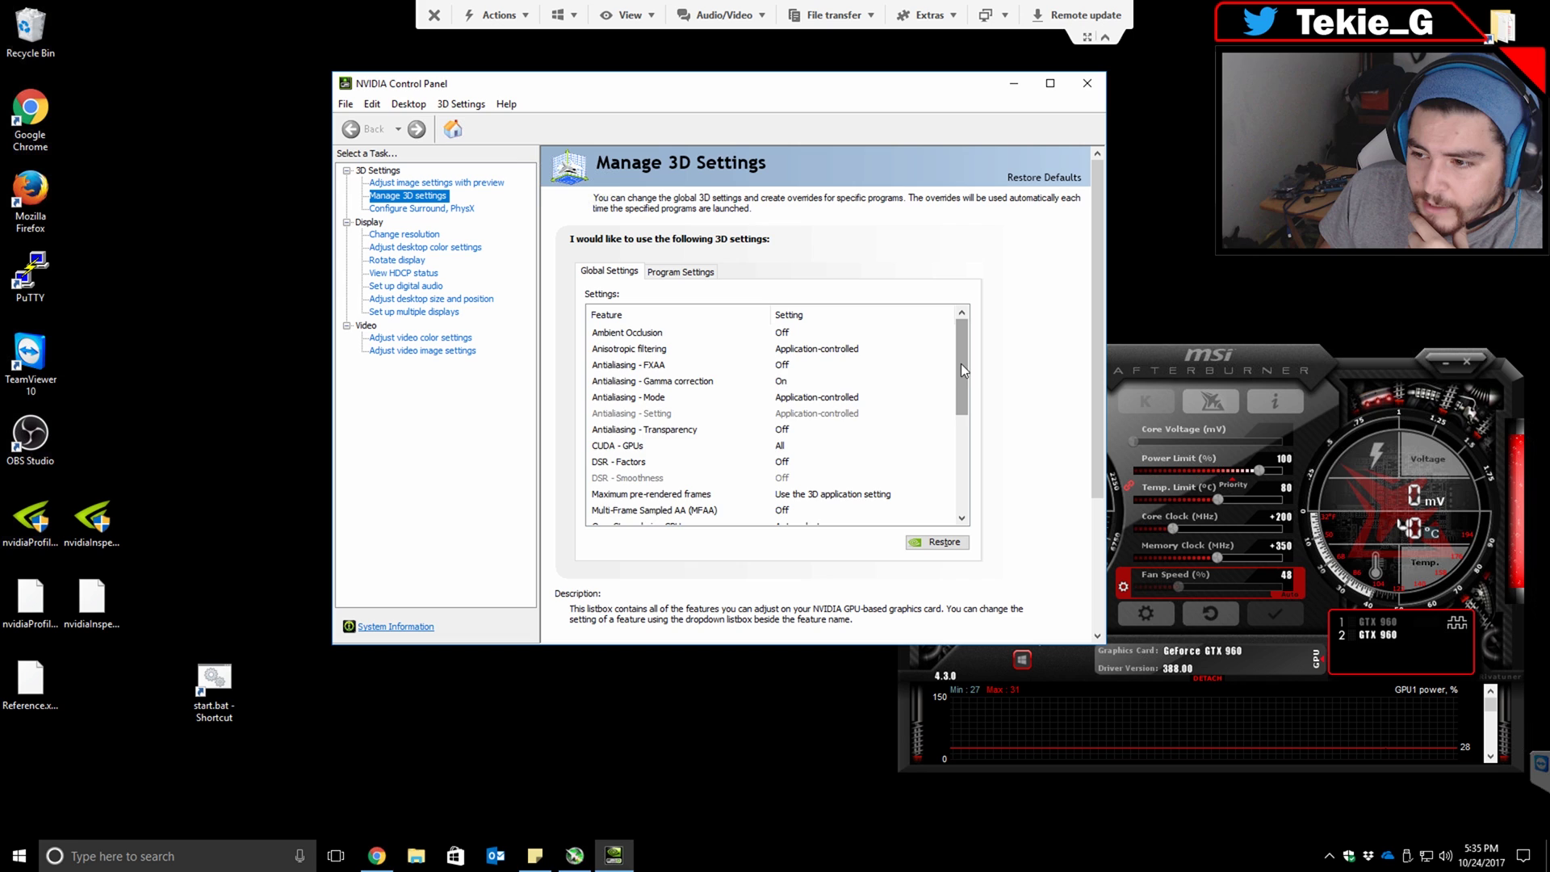
# Set Power management mode to Prefer maximum performance.
pyautogui.moveTo(961, 378); pyautogui.dragTo(964, 407)
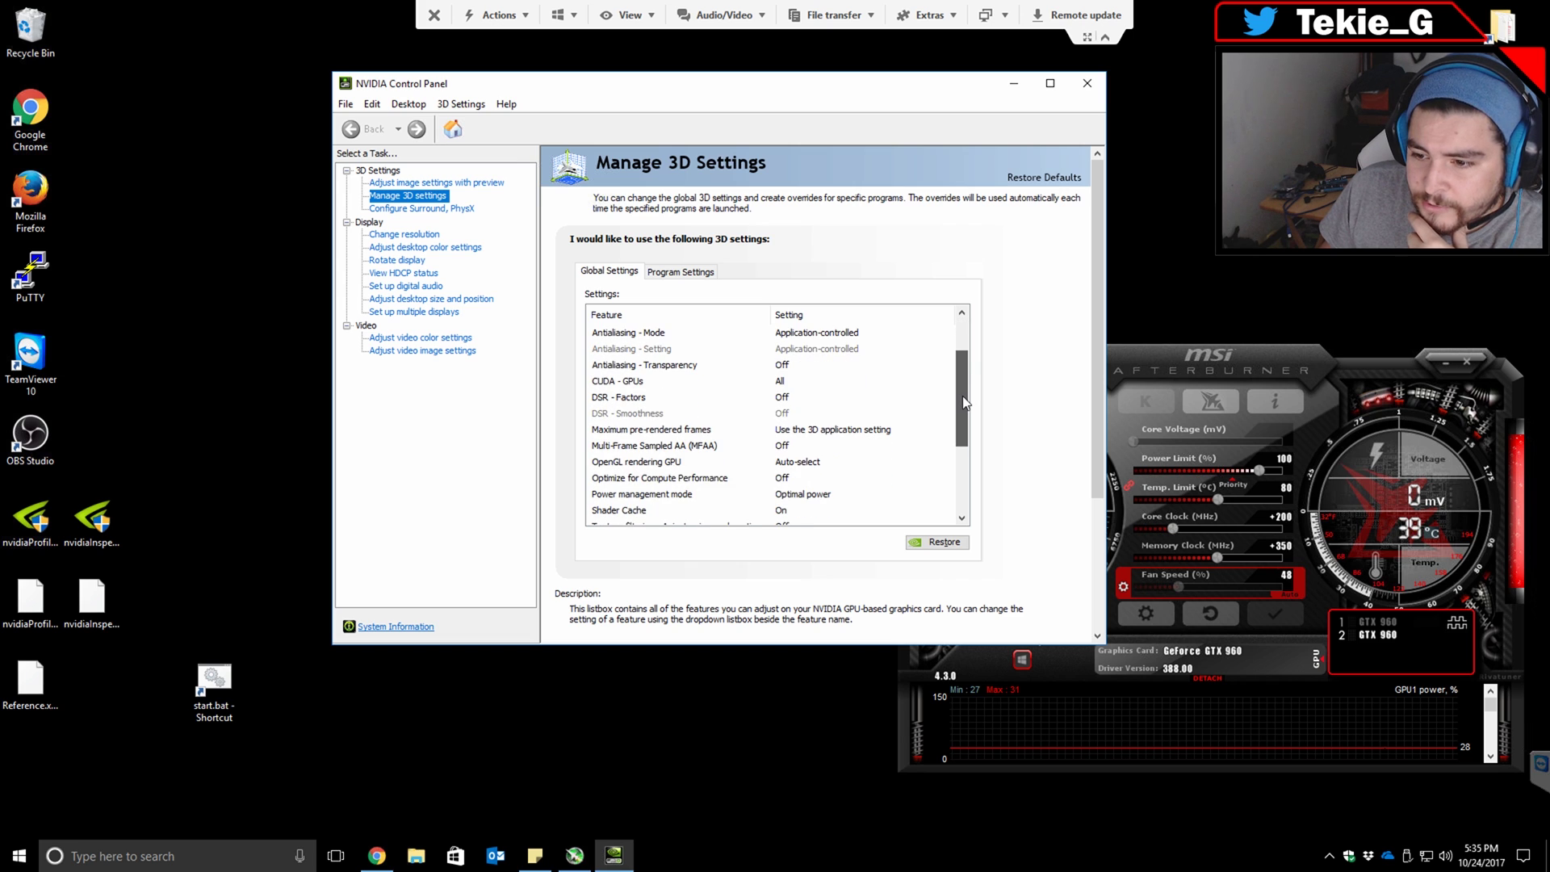
pyautogui.click(607, 495)
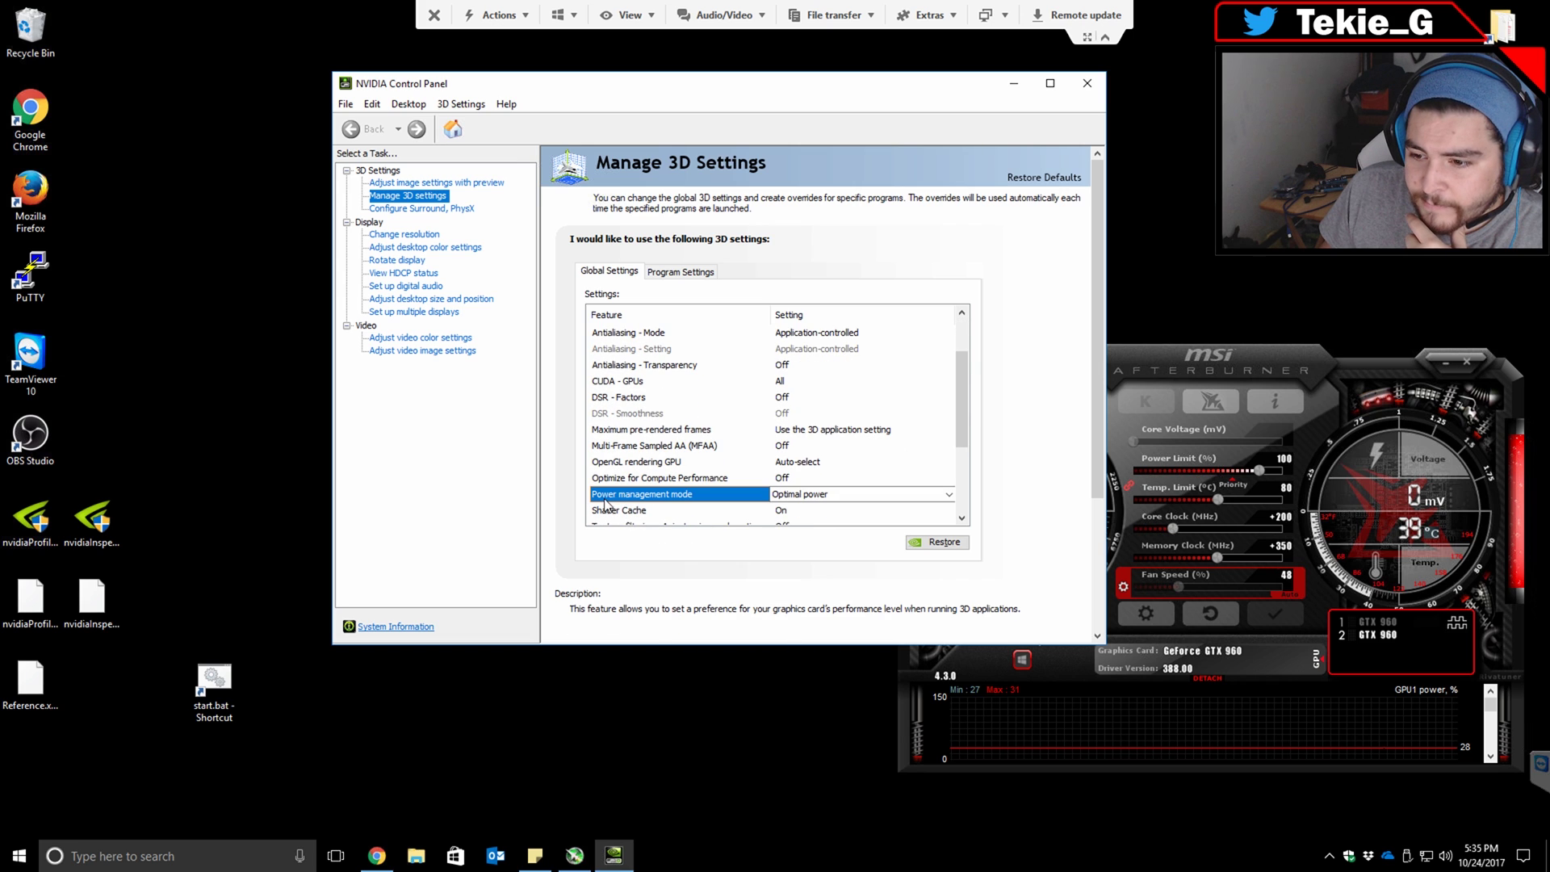
pyautogui.click(857, 495)
pyautogui.click(840, 535)
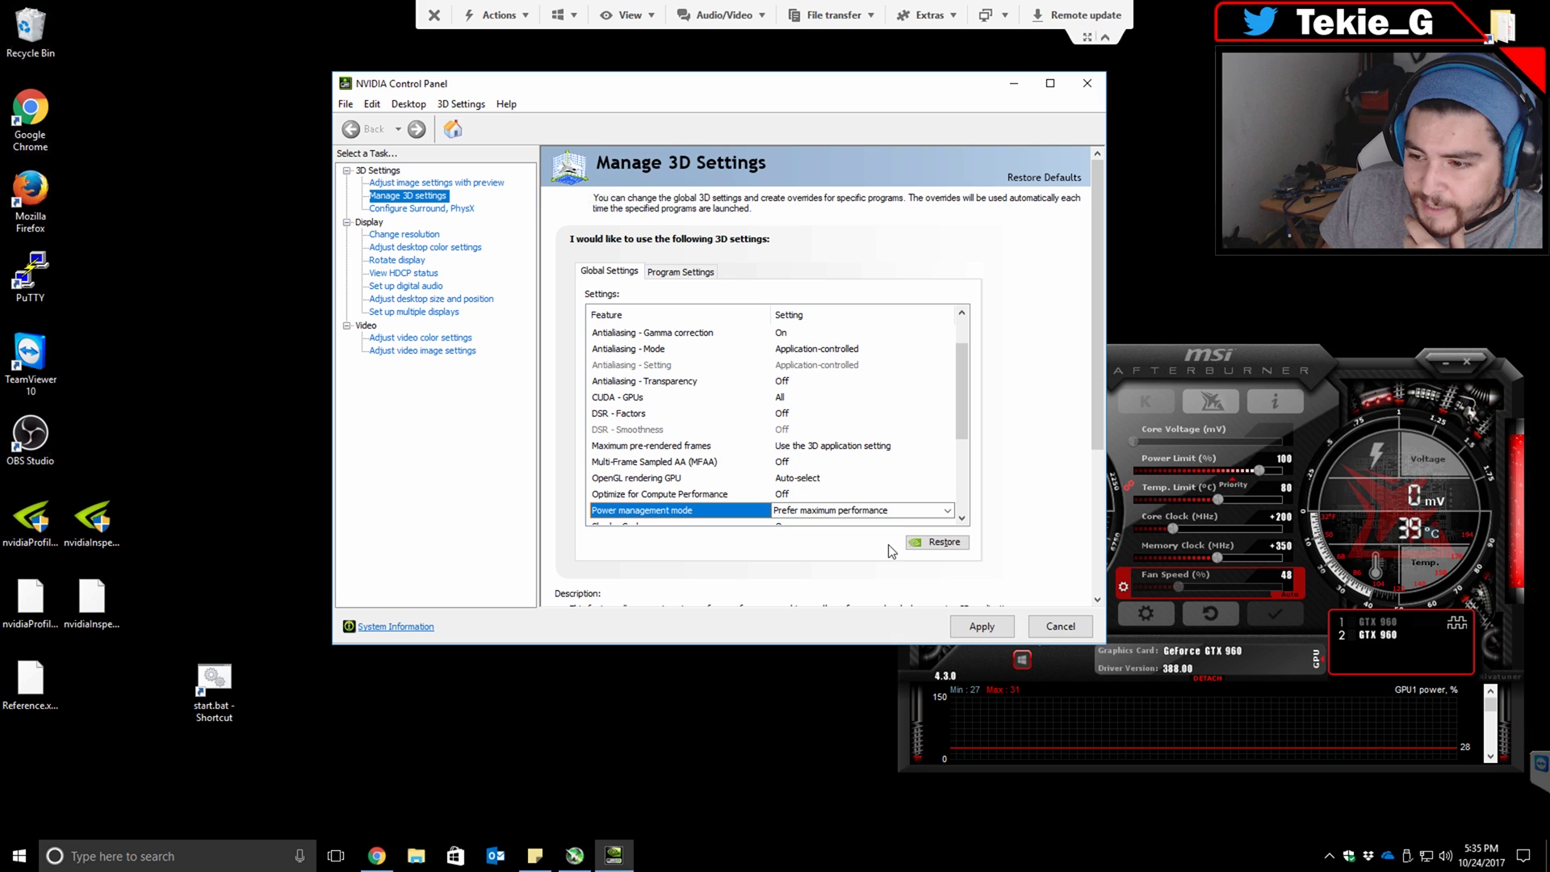
# Turn Optimize for Compute Performance on.
pyautogui.click(725, 495)
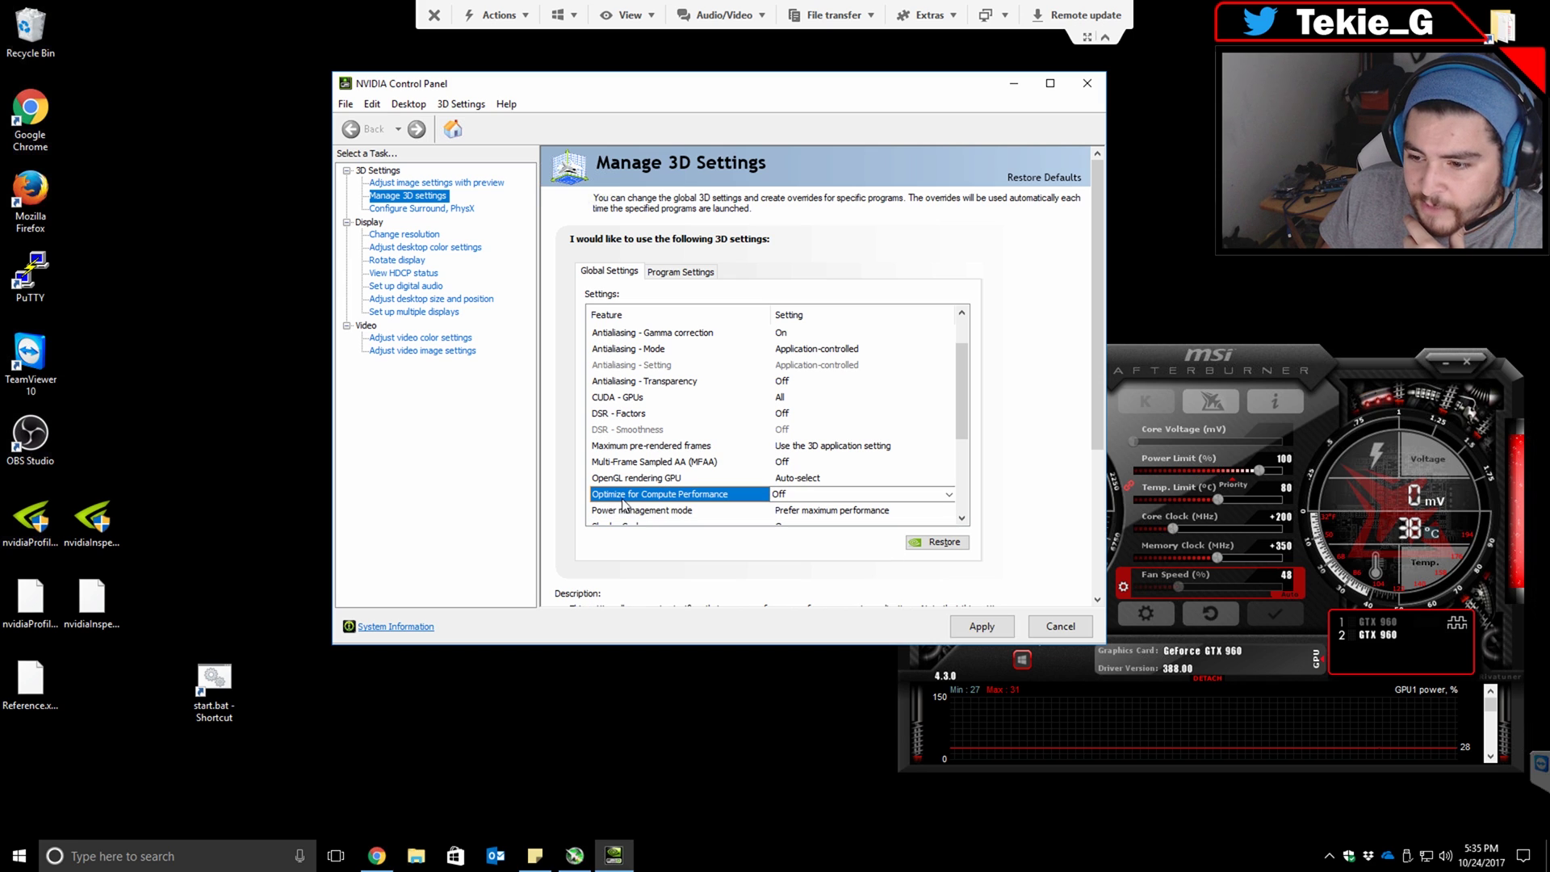
pyautogui.click(835, 495)
pyautogui.click(795, 523)
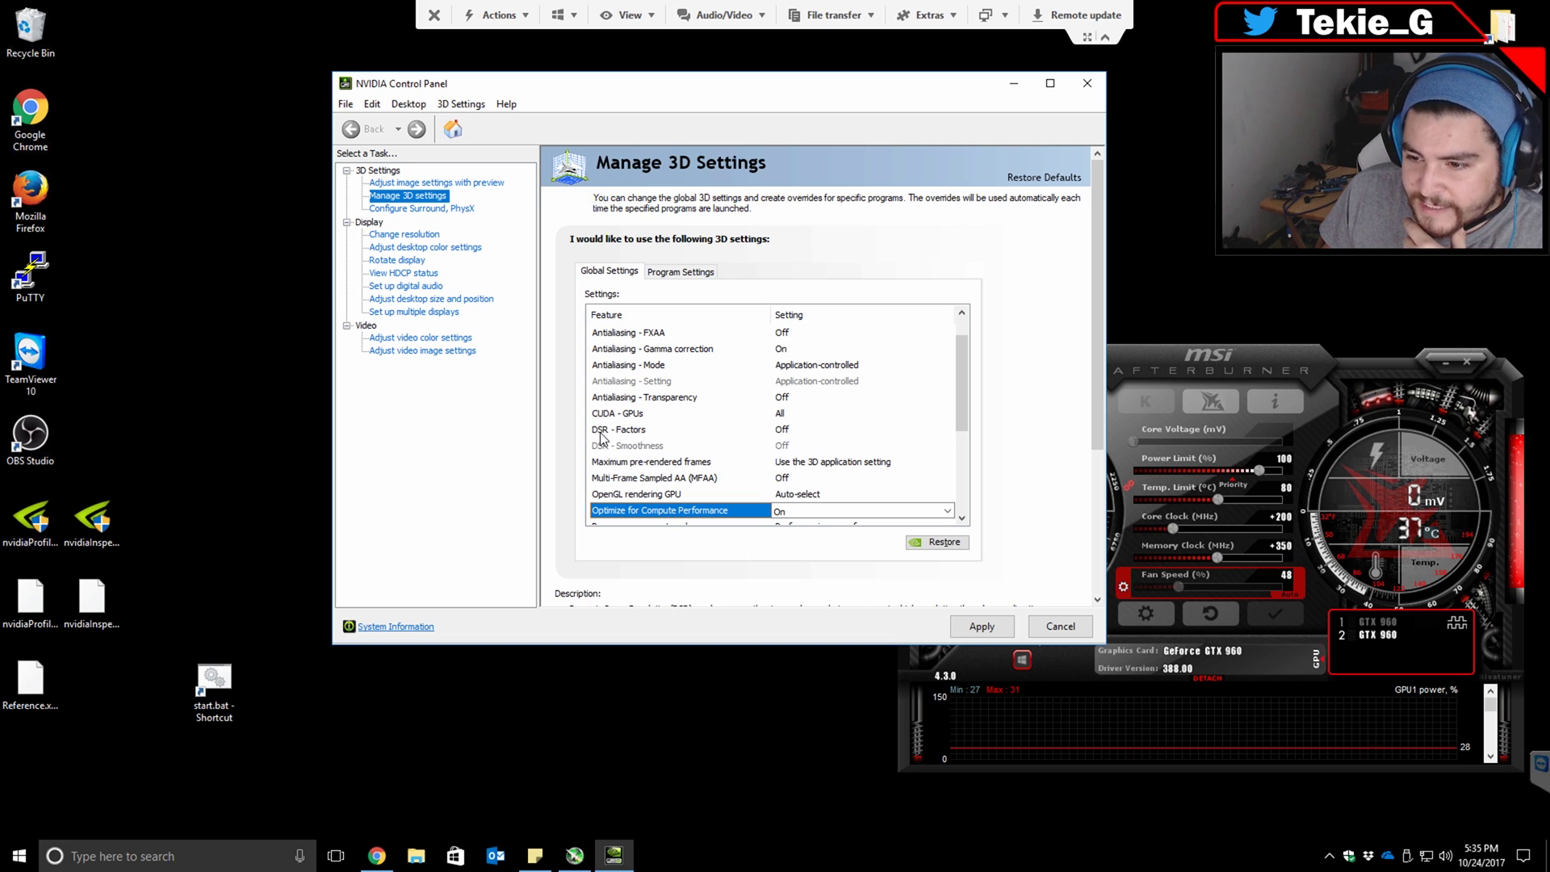
# Apply the 2.00x (native resolution) DSR factor and close NVIDIA Control Panel.
pyautogui.click(785, 430)
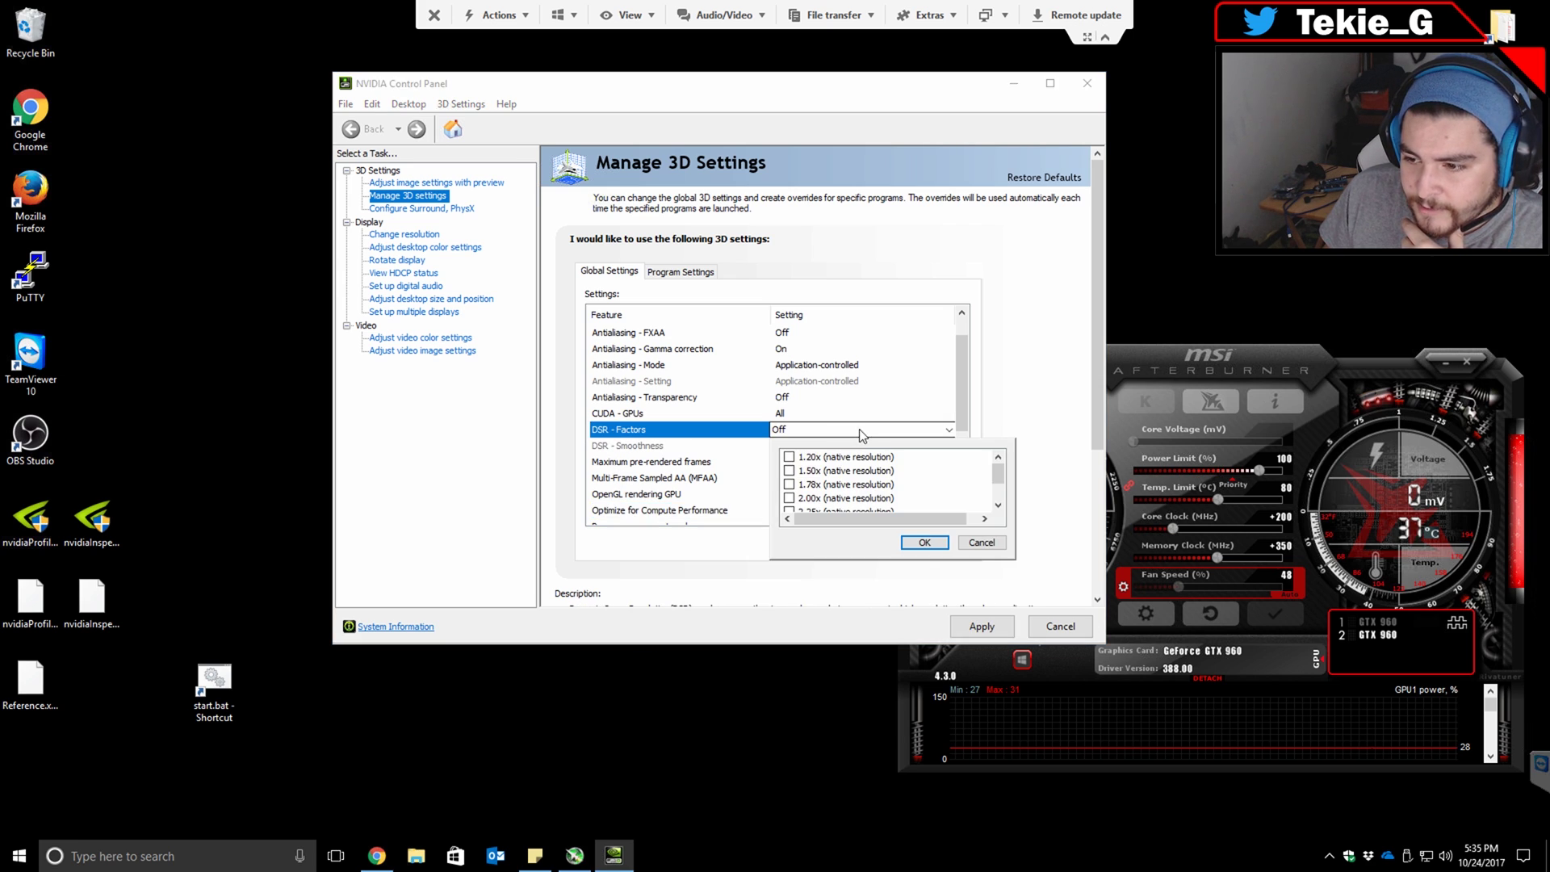
pyautogui.click(790, 499)
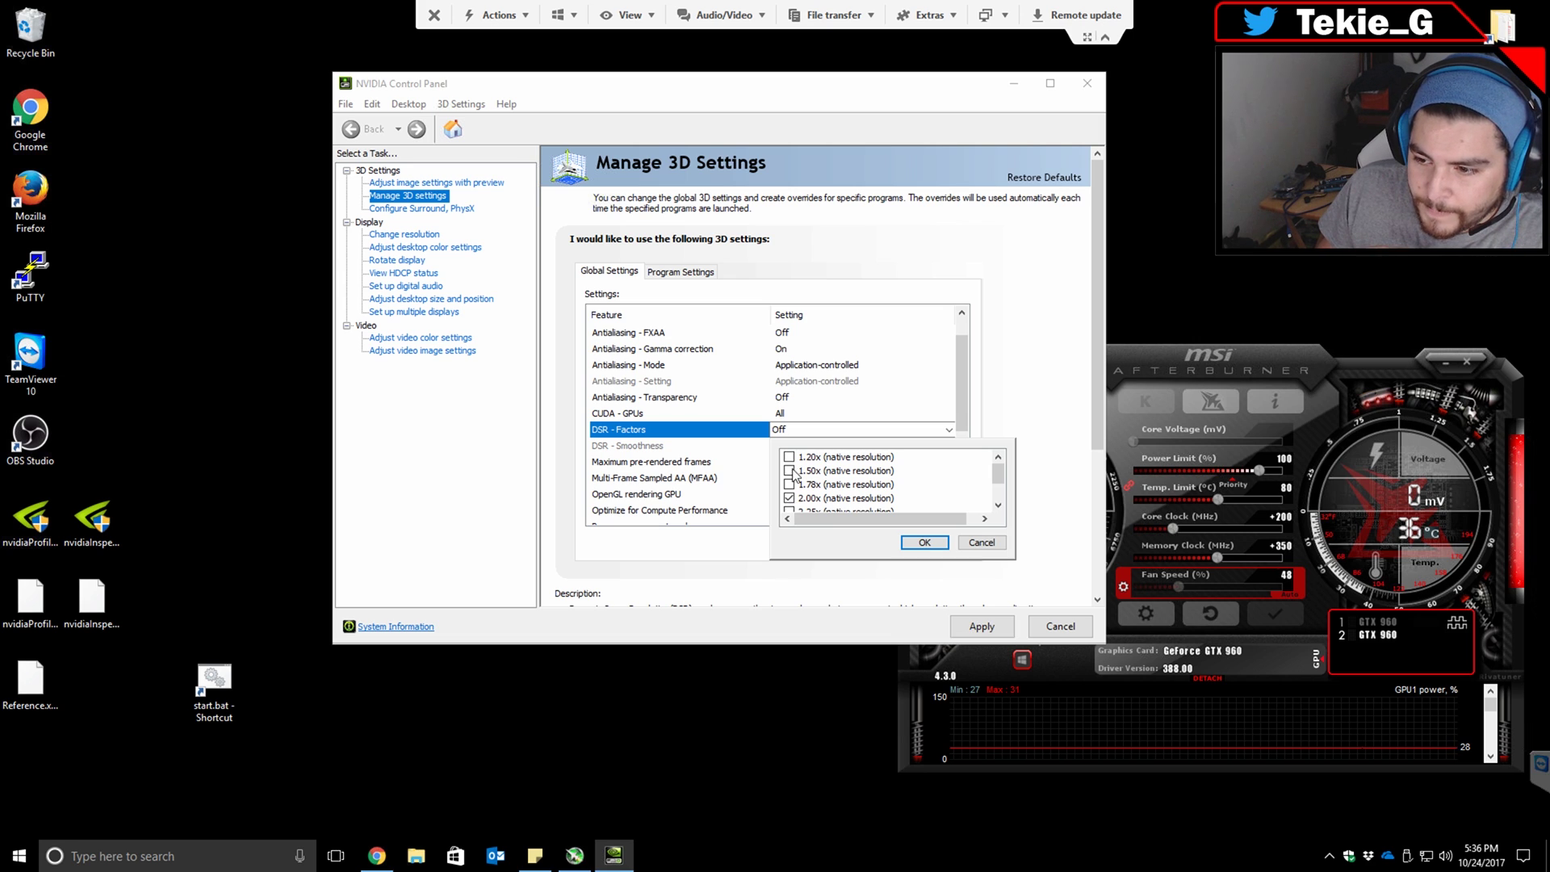
pyautogui.click(940, 548)
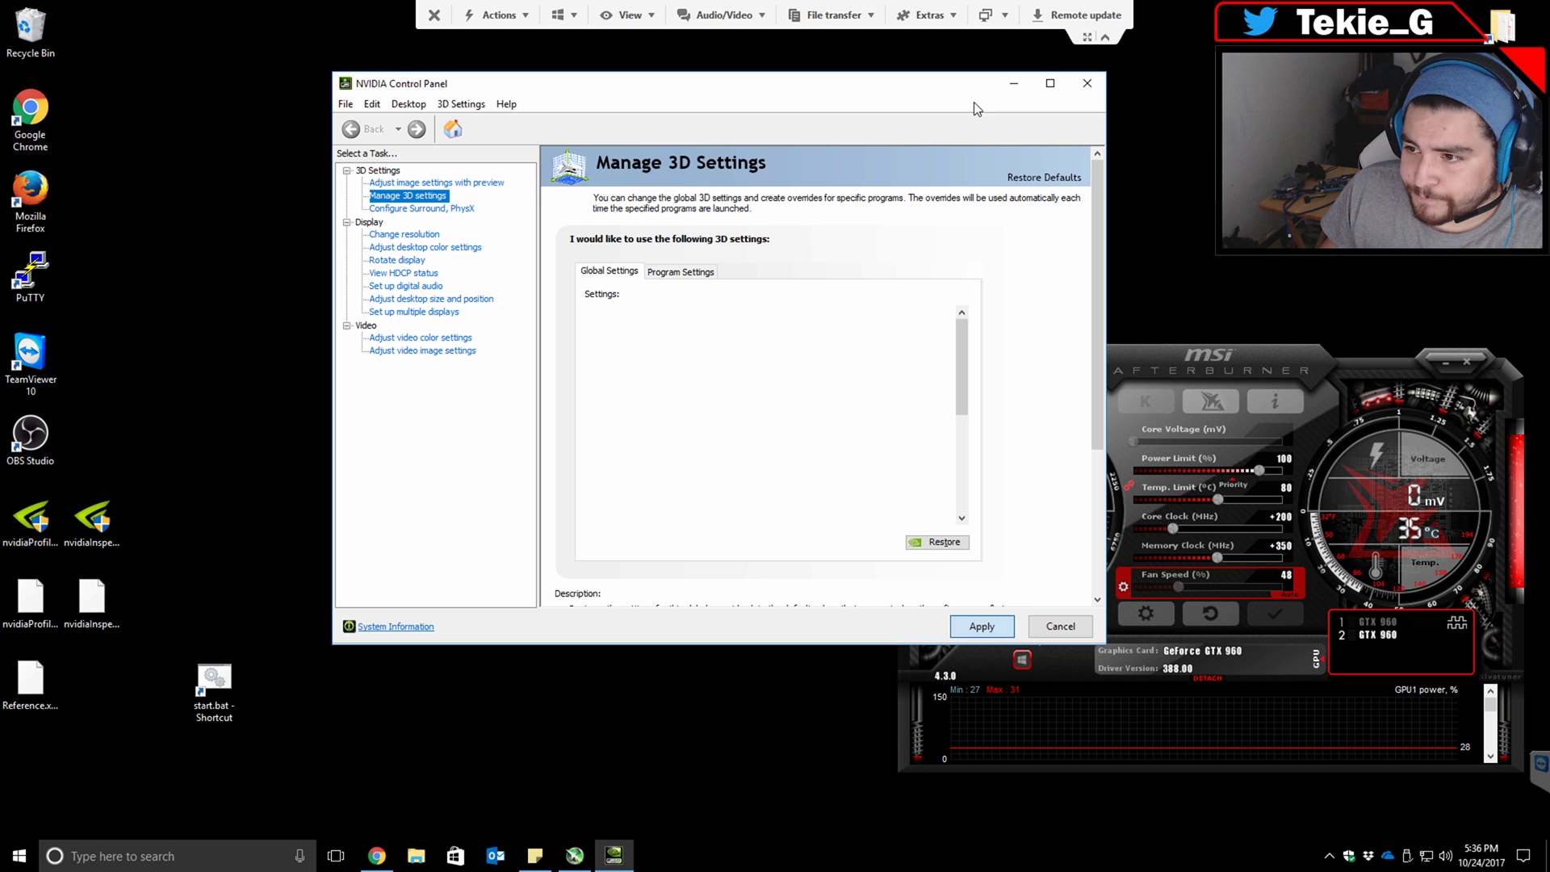
pyautogui.click(1088, 83)
# Launch Profile Inspector as administrator and set CUDA - Force P2 State to Off.
pyautogui.doubleClick(12, 540)
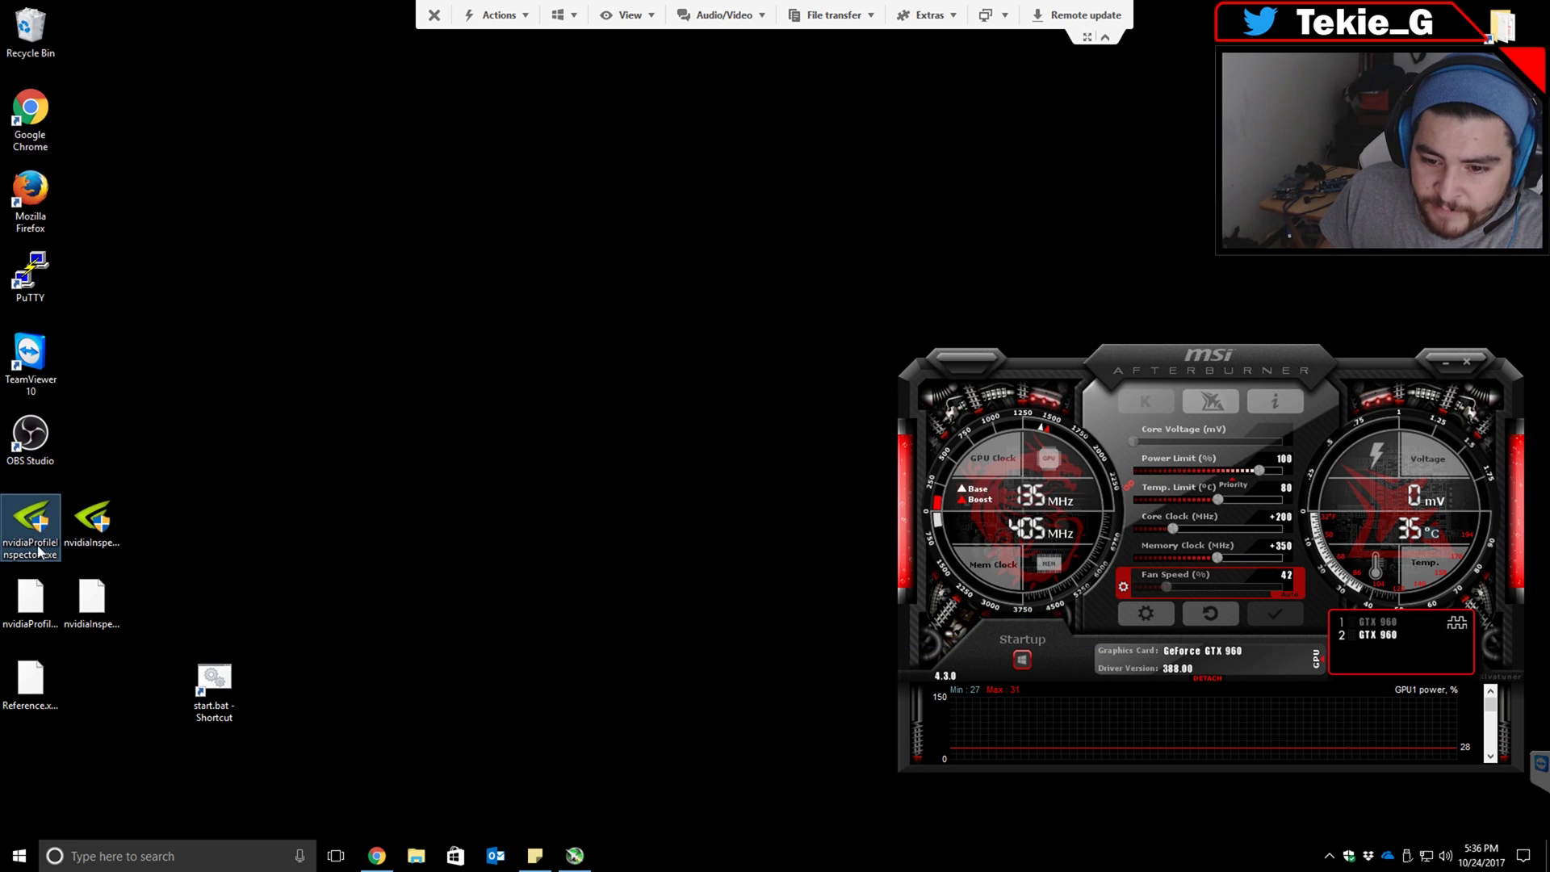
pyautogui.click(687, 543)
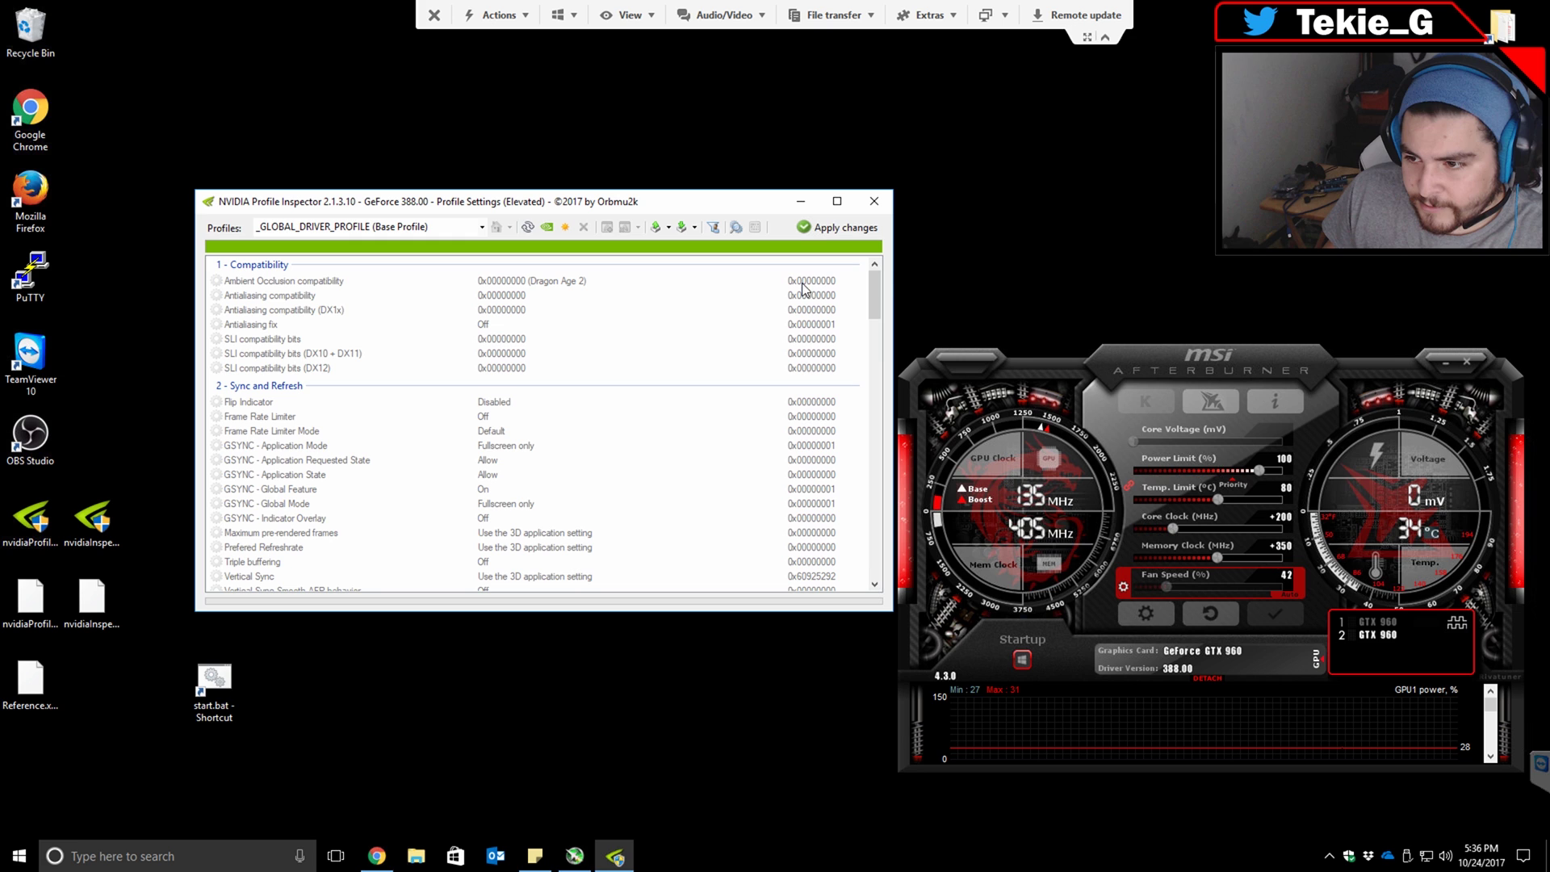
pyautogui.moveTo(879, 294); pyautogui.dragTo(879, 385)
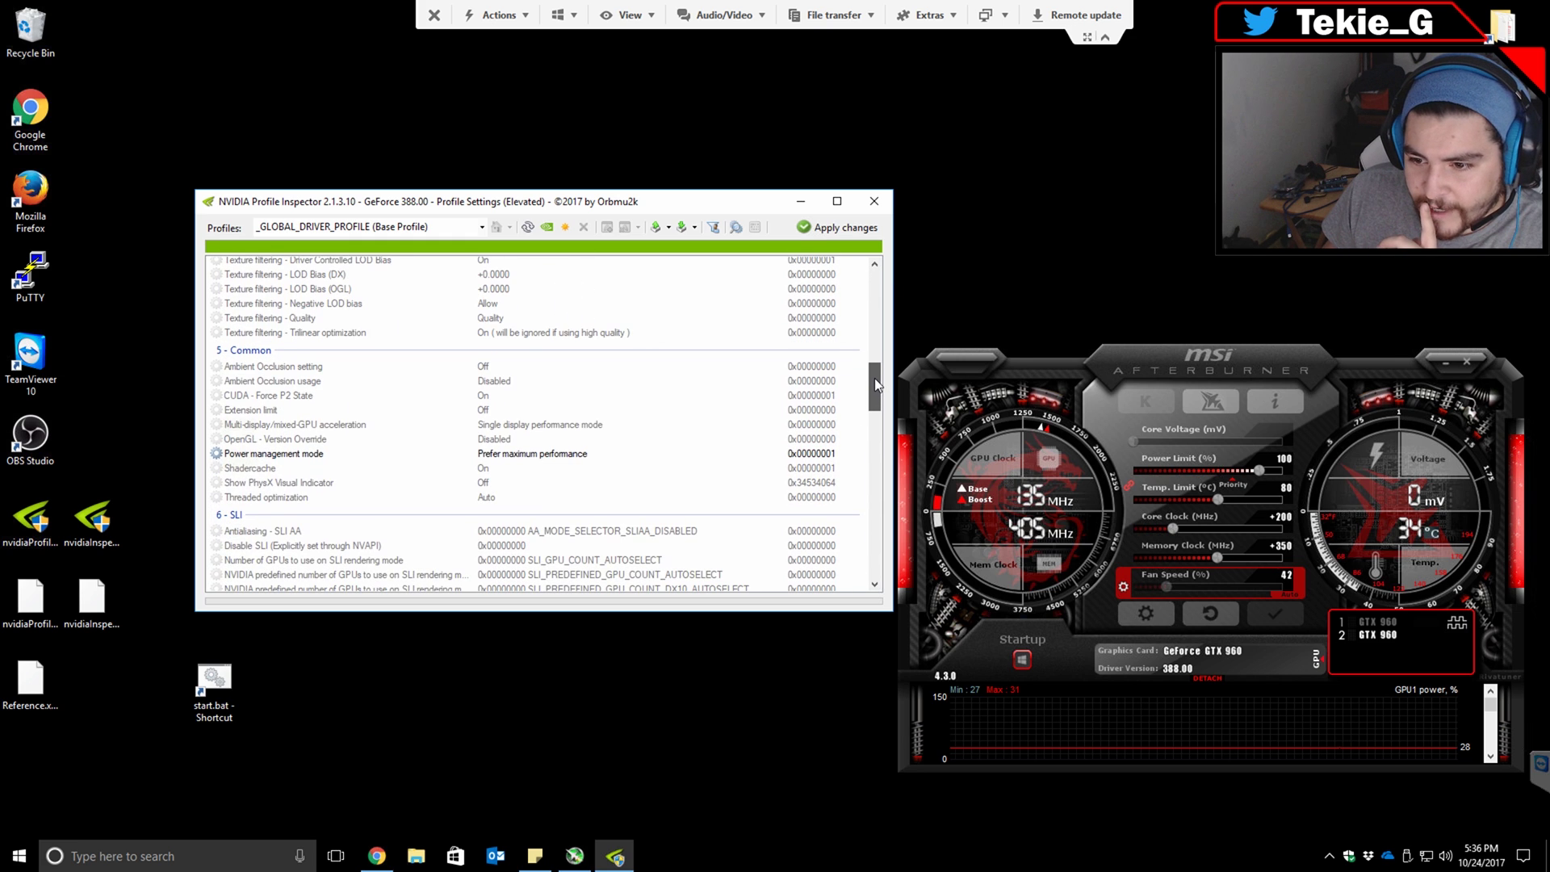
pyautogui.click(236, 398)
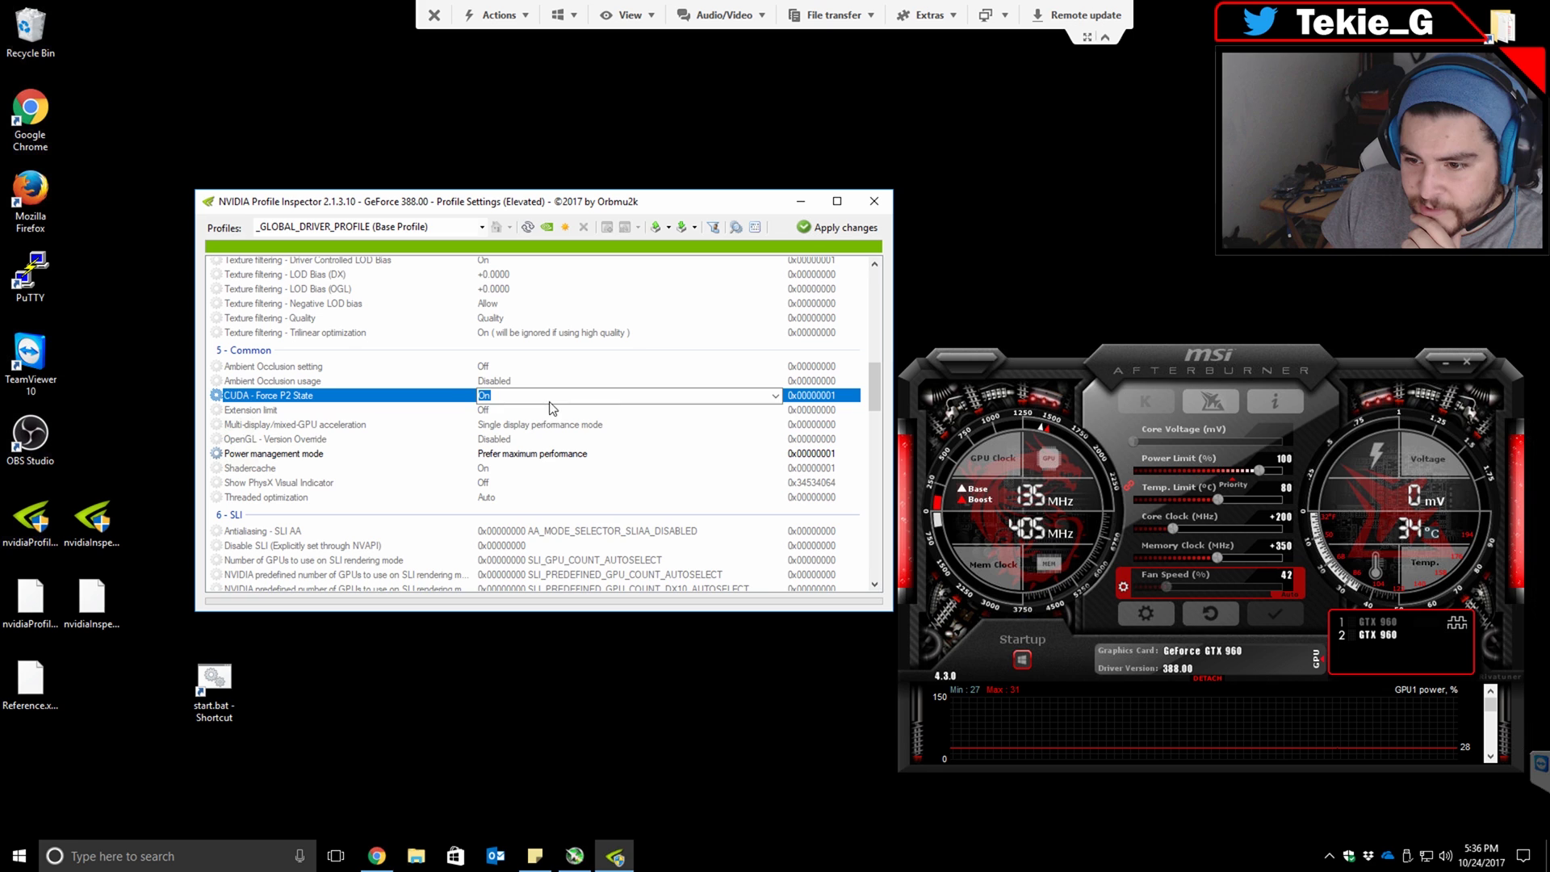
pyautogui.click(776, 396)
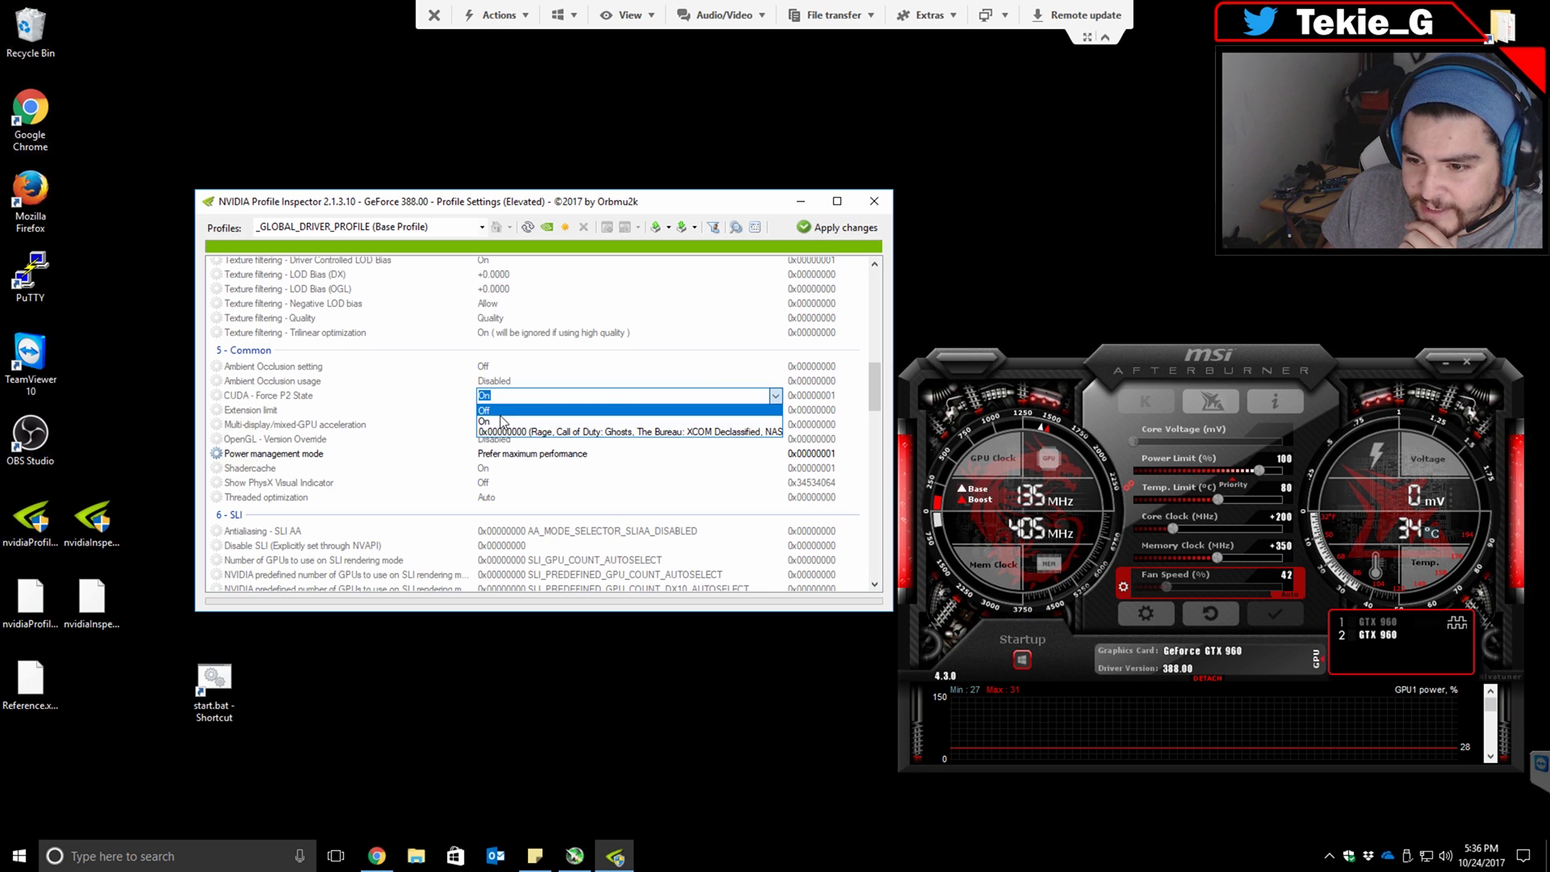
pyautogui.click(637, 410)
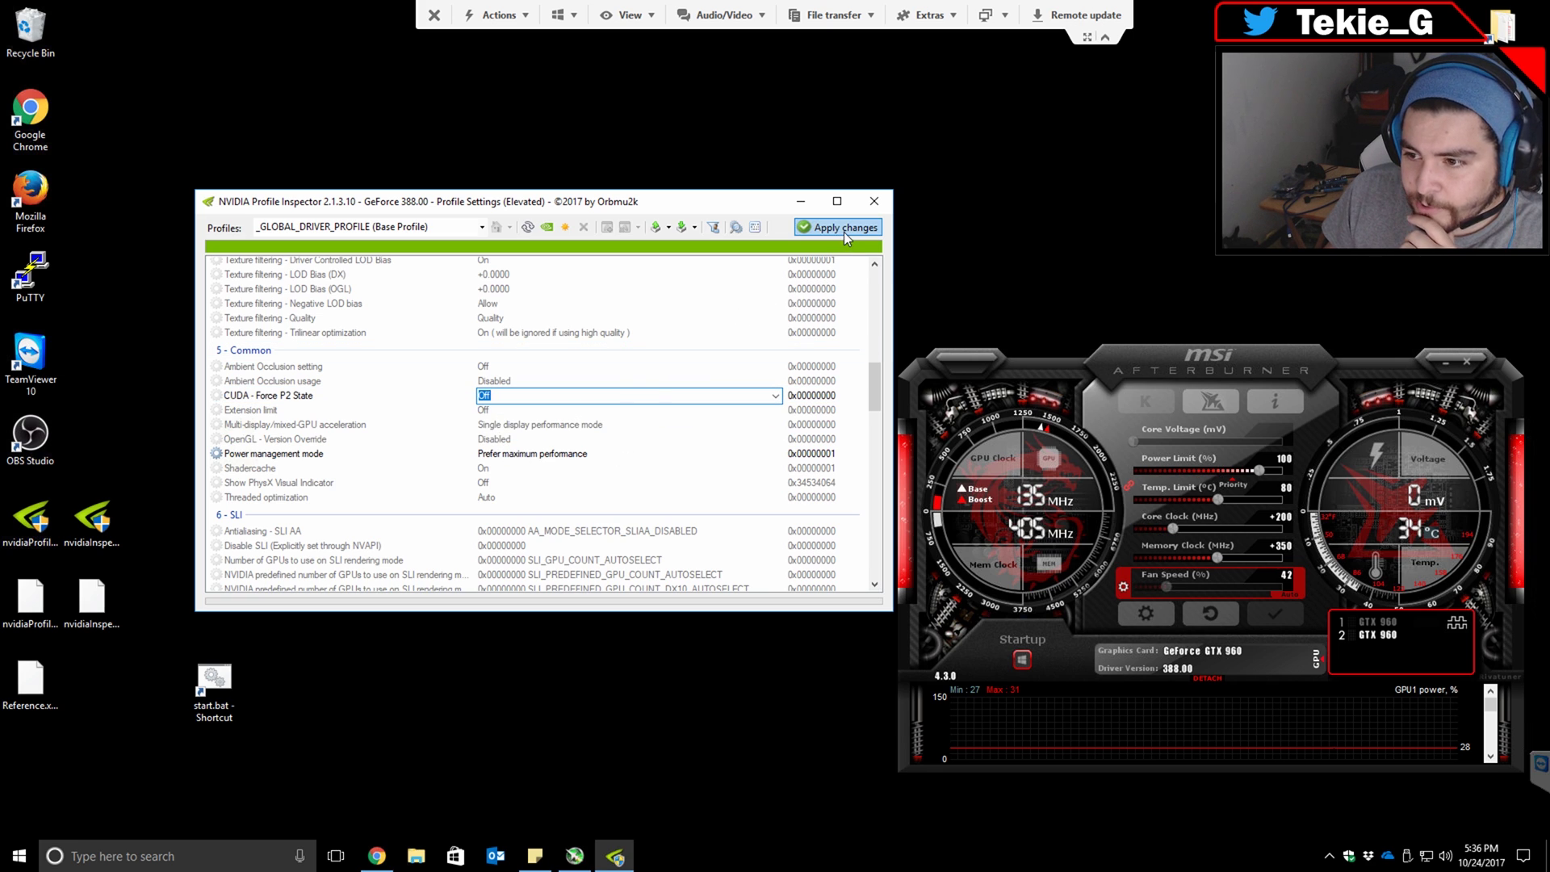
# Review the updated settings list and close Profile Inspector.
pyautogui.scroll(4, 848, 266)
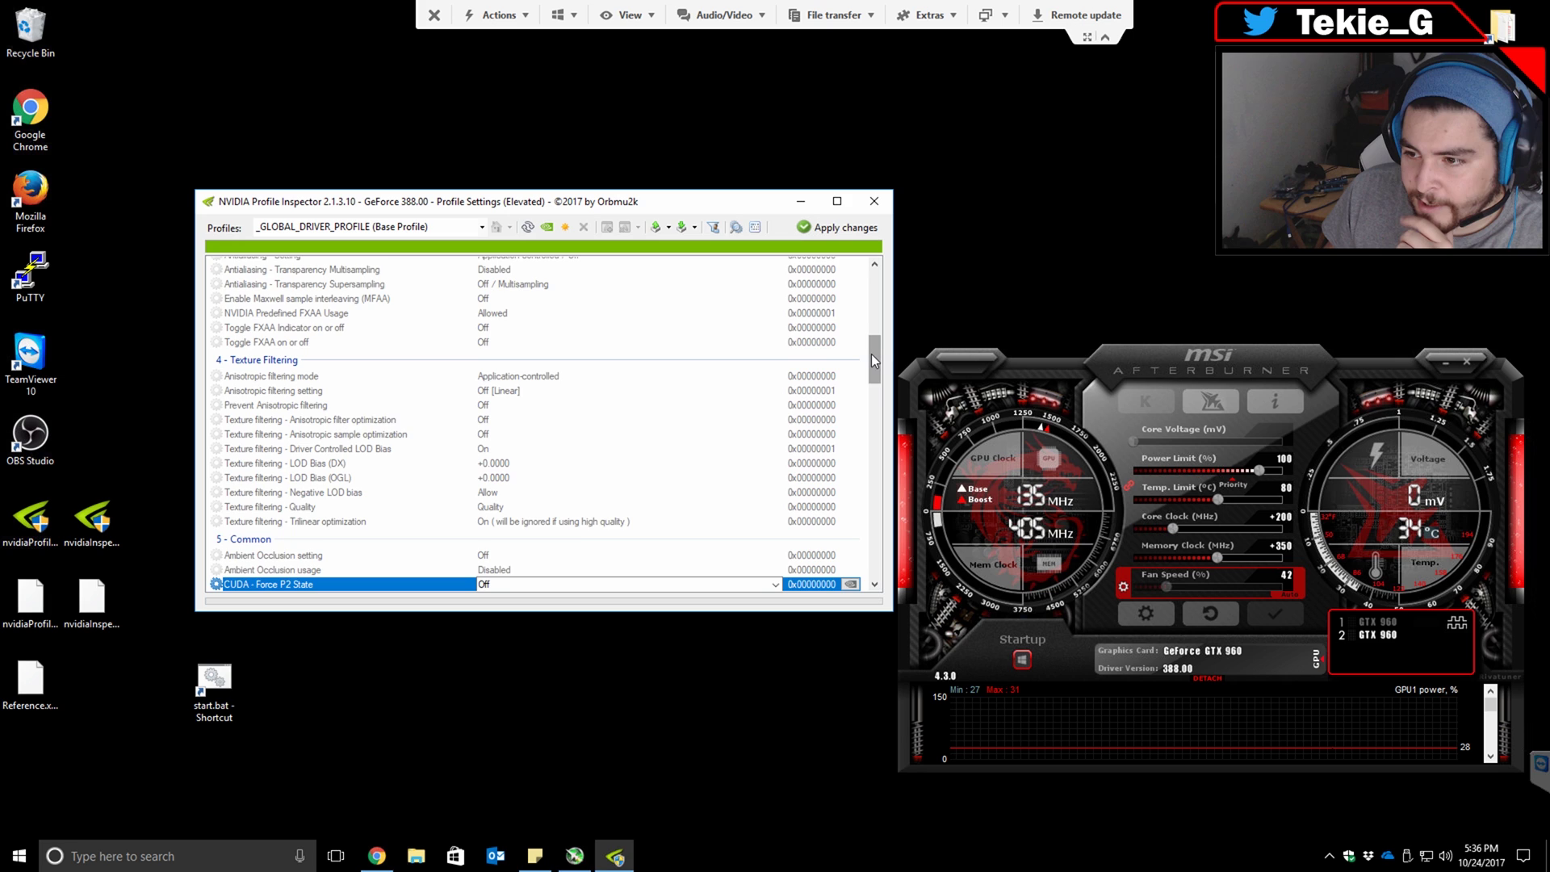
pyautogui.scroll(-2, 874, 337)
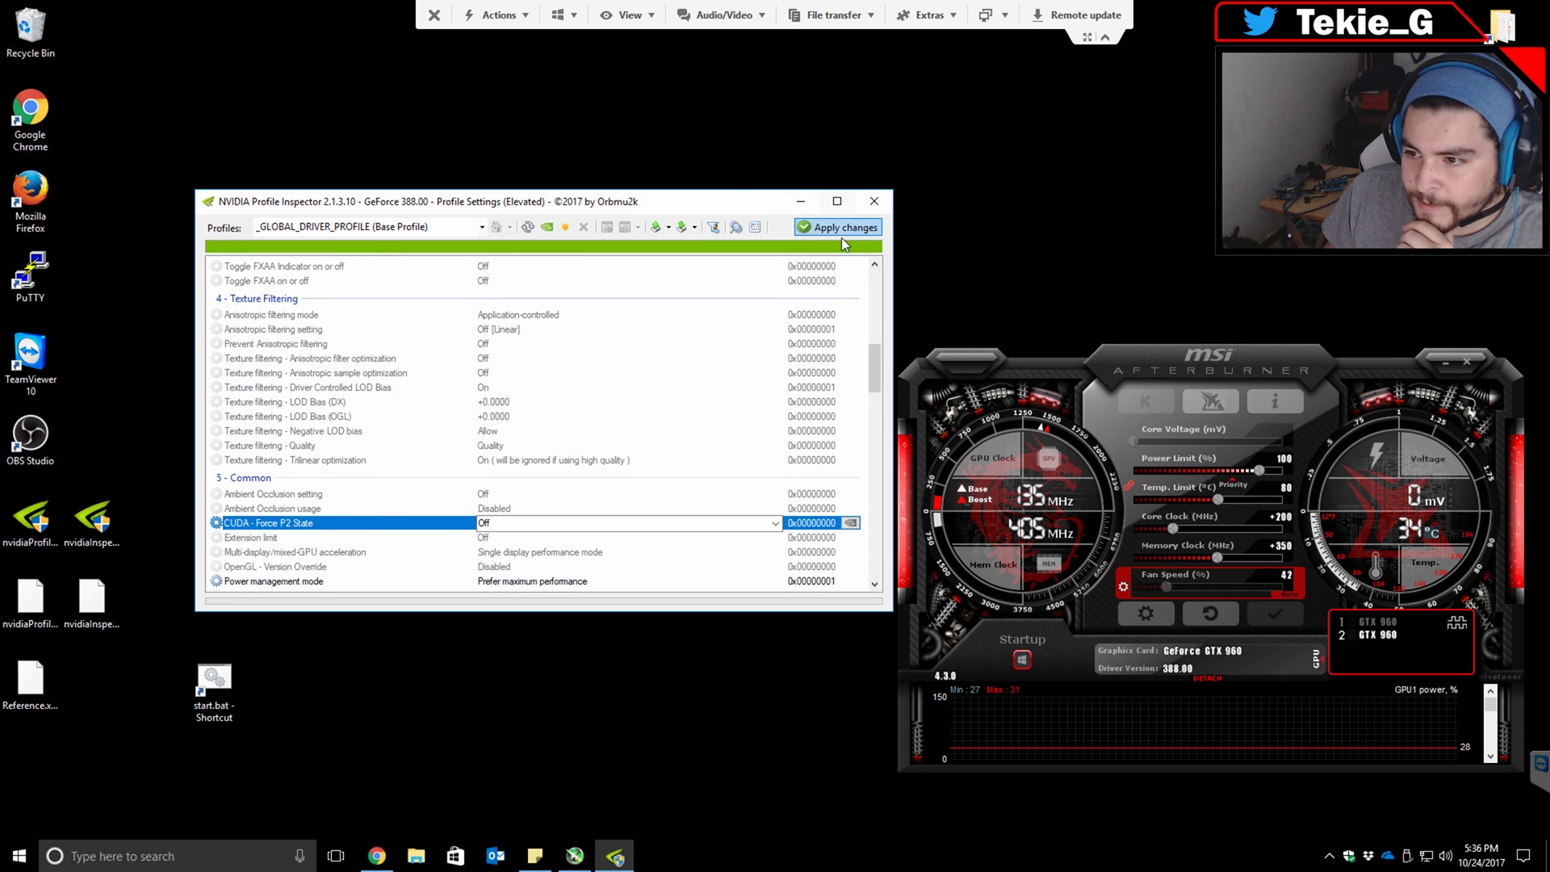
pyautogui.scroll(2, 856, 219)
pyautogui.click(875, 202)
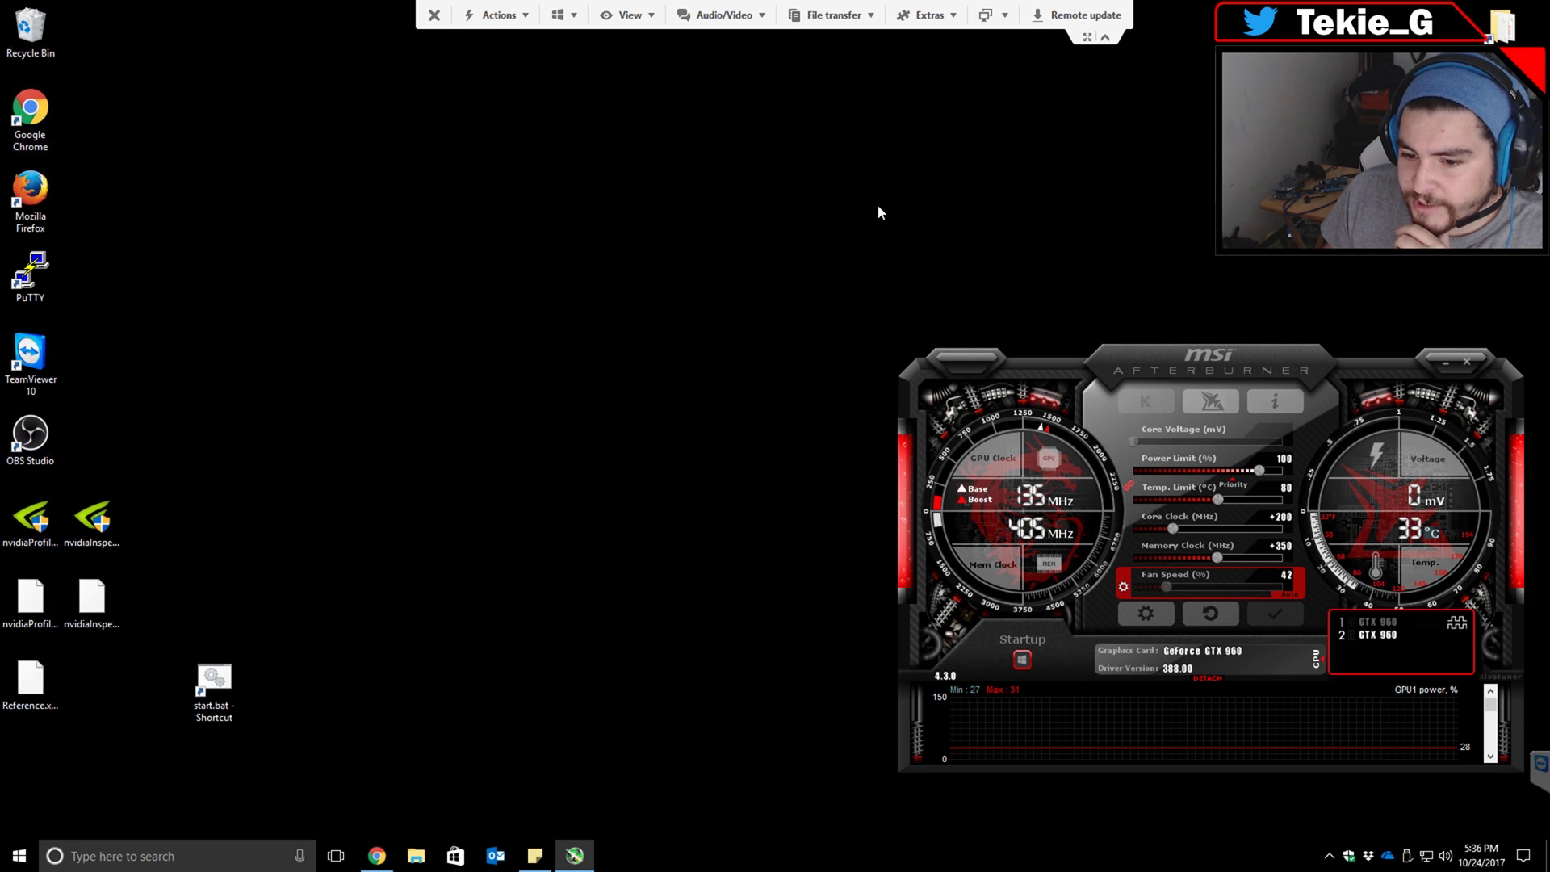
# Launch Claymore from start.bat and position its console to watch the hashrate.
pyautogui.doubleClick(233, 705)
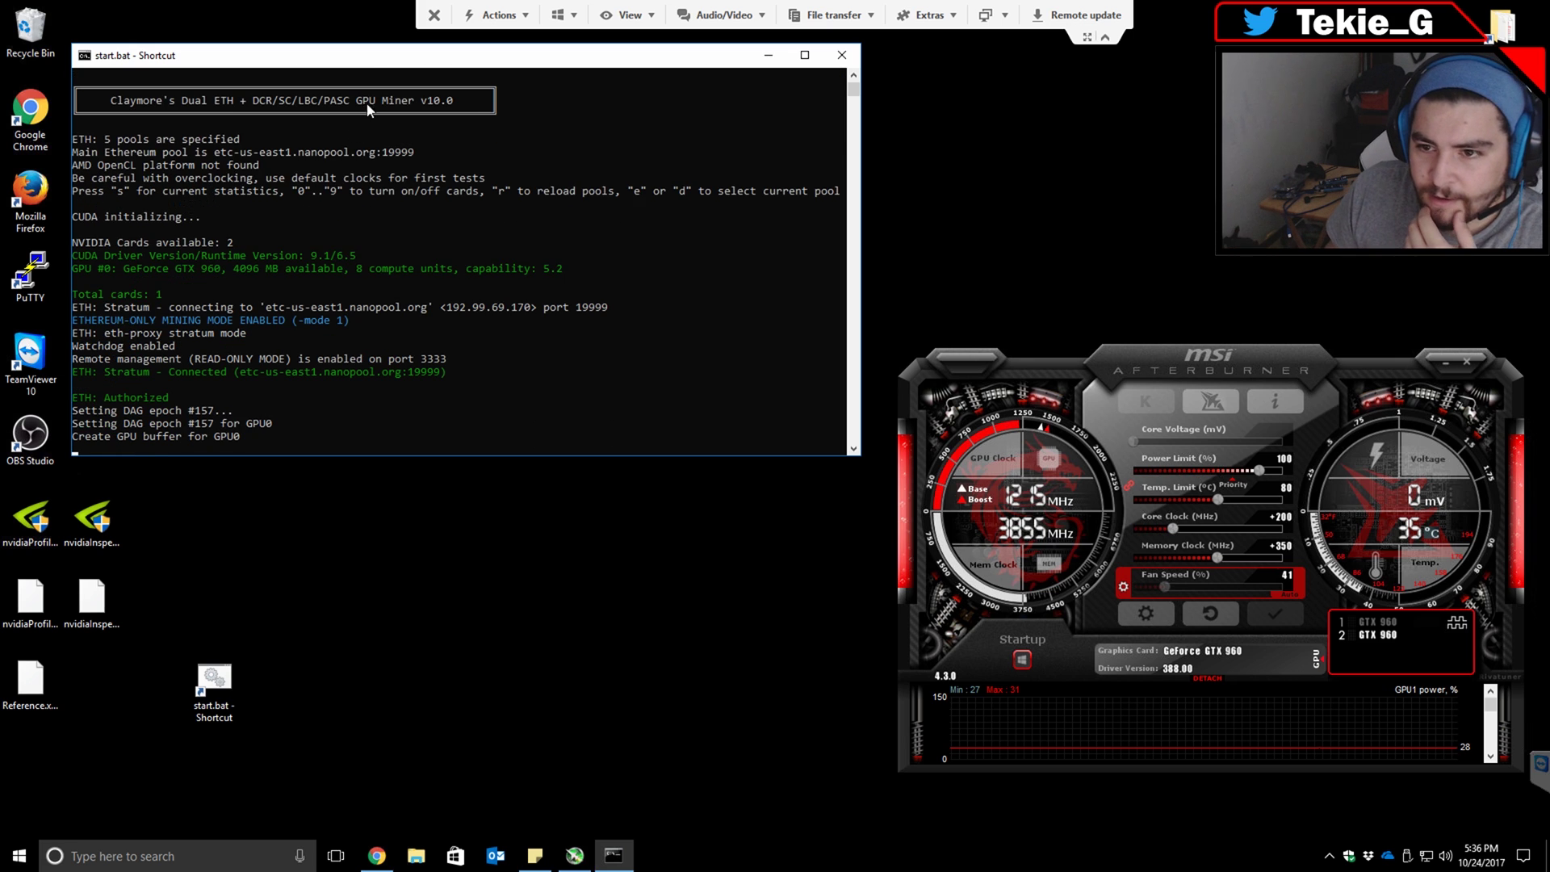
pyautogui.moveTo(368, 67); pyautogui.dragTo(382, 71)
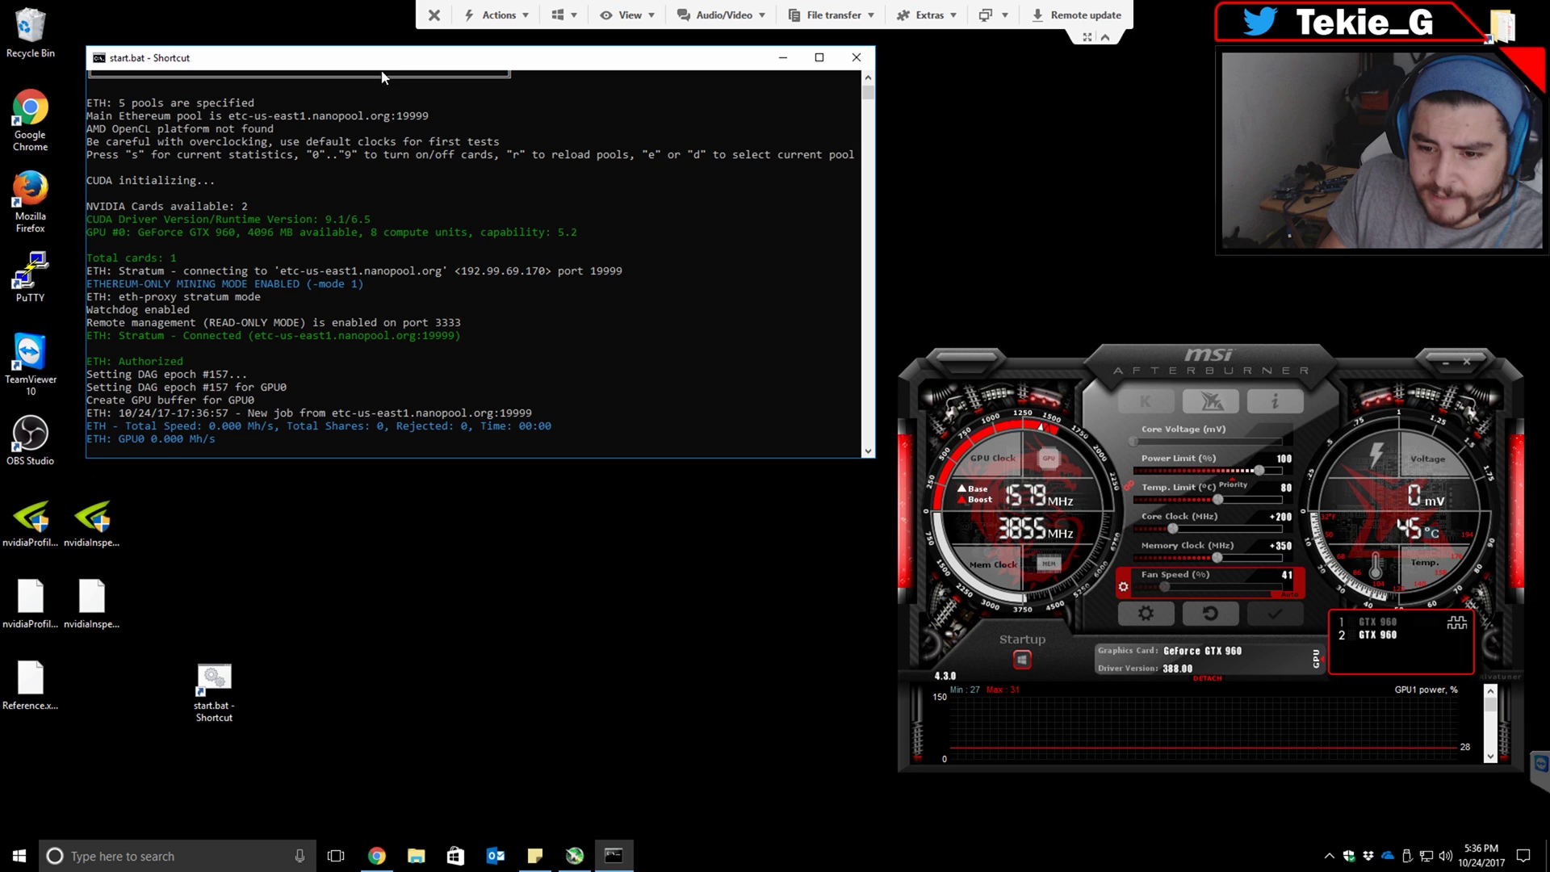
pyautogui.click(342, 361)
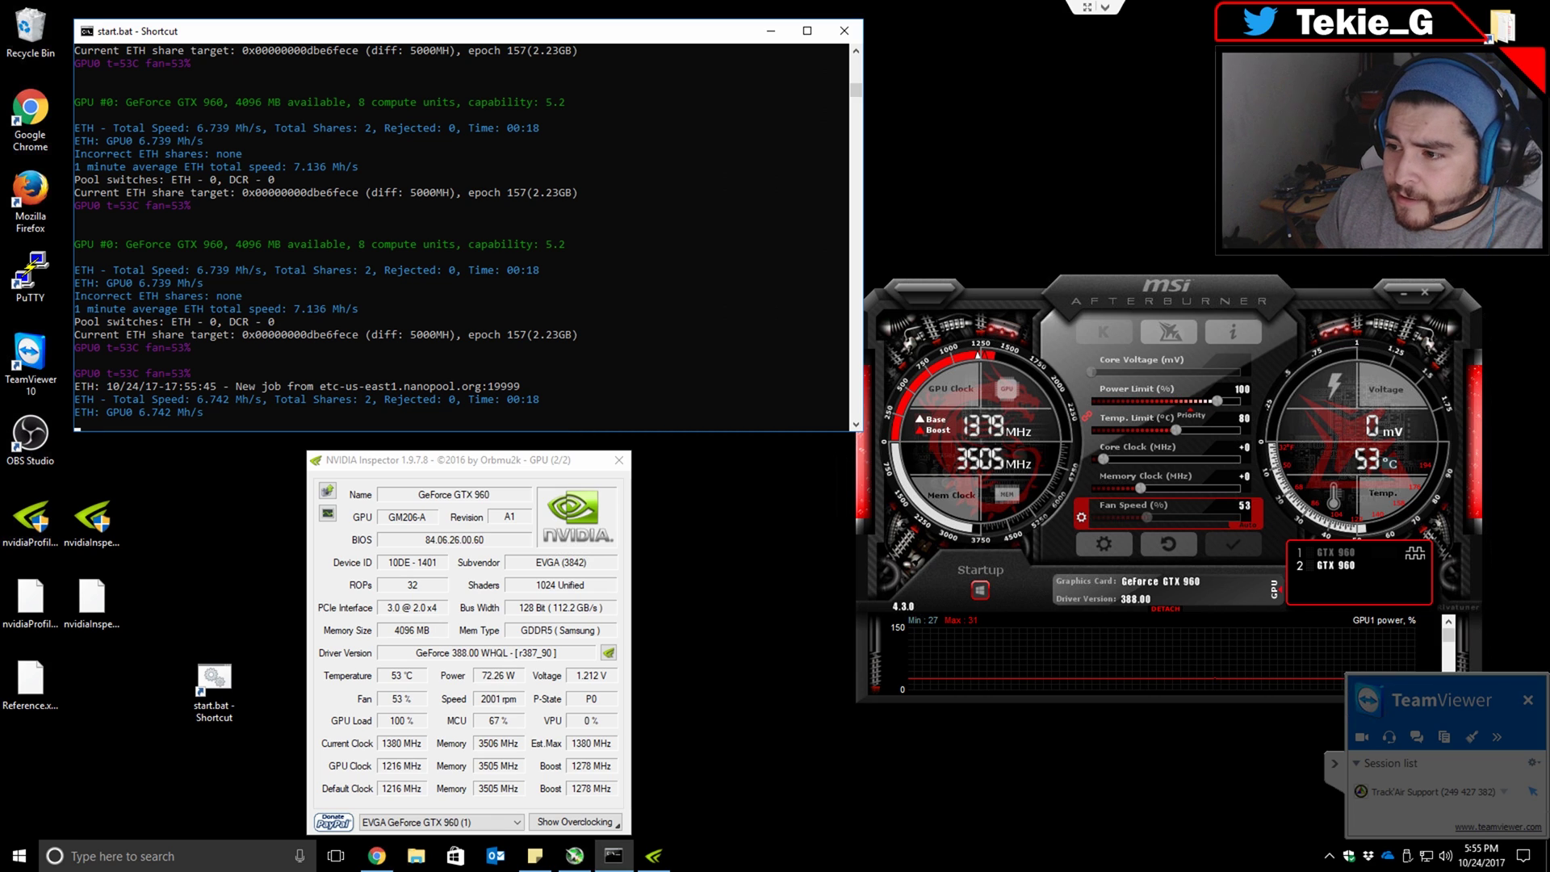
# Set Afterburner's memory clock offset to +350 and core clock offset to +200.
pyautogui.click(1112, 294)
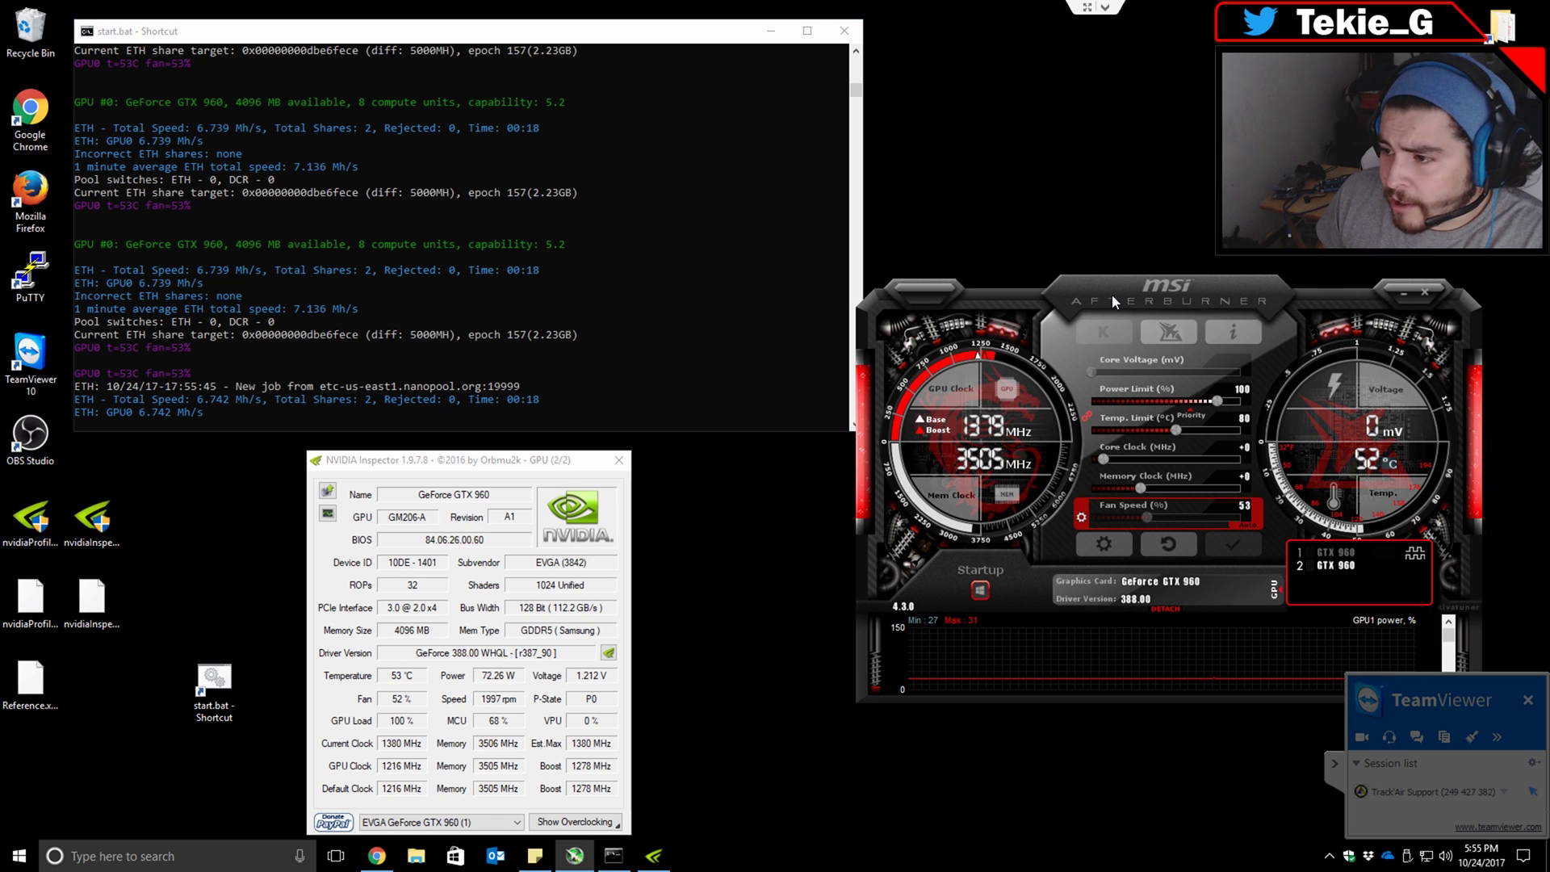
pyautogui.click(1244, 477)
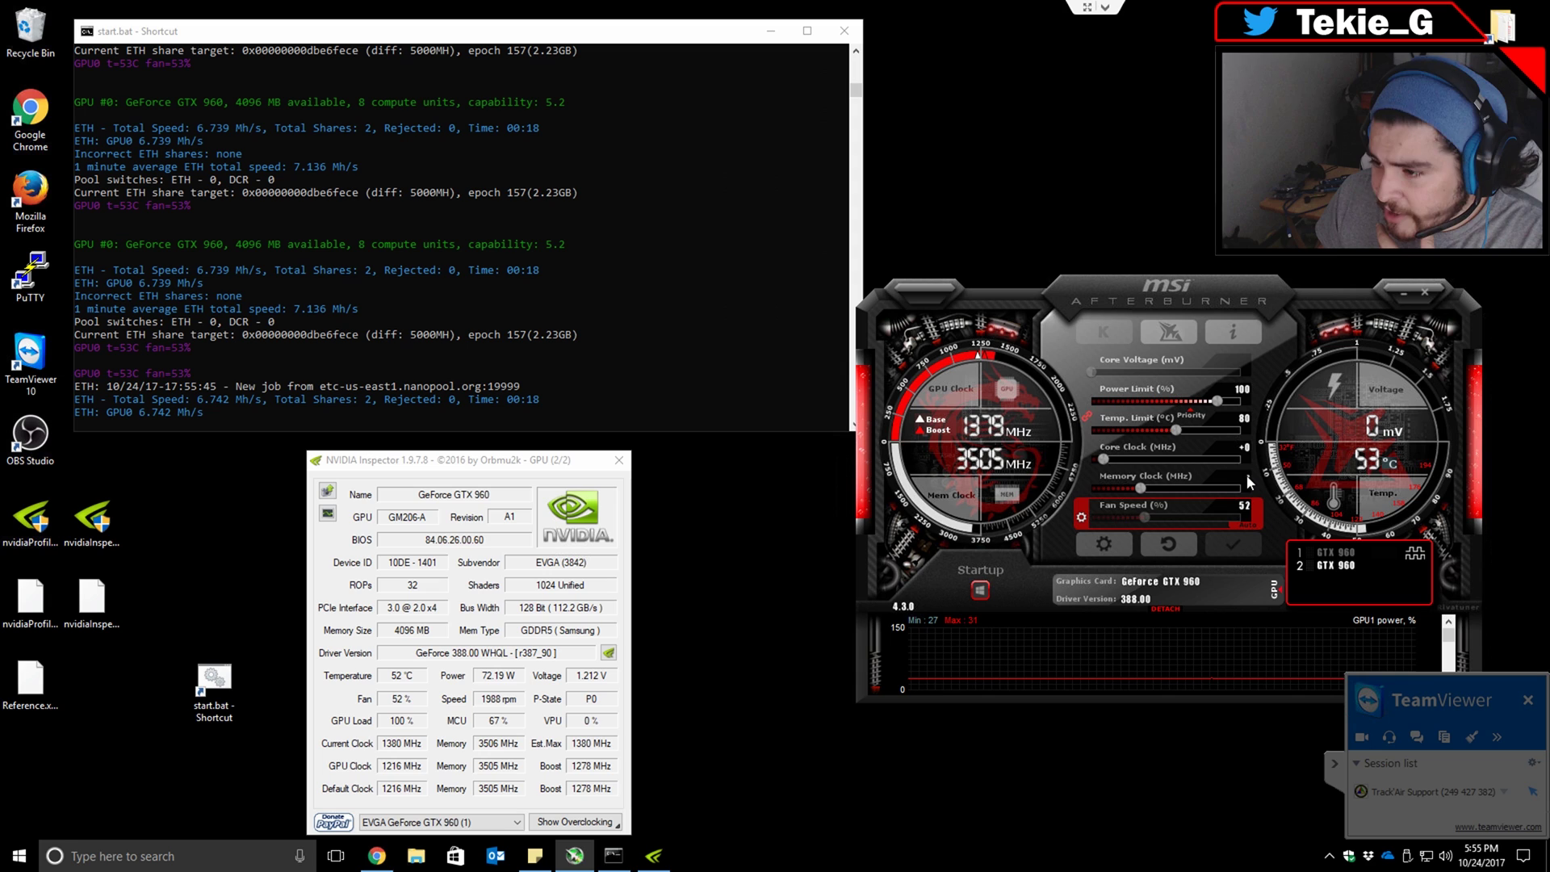
pyautogui.write('350')
pyautogui.press('Return')
pyautogui.click(1245, 448)
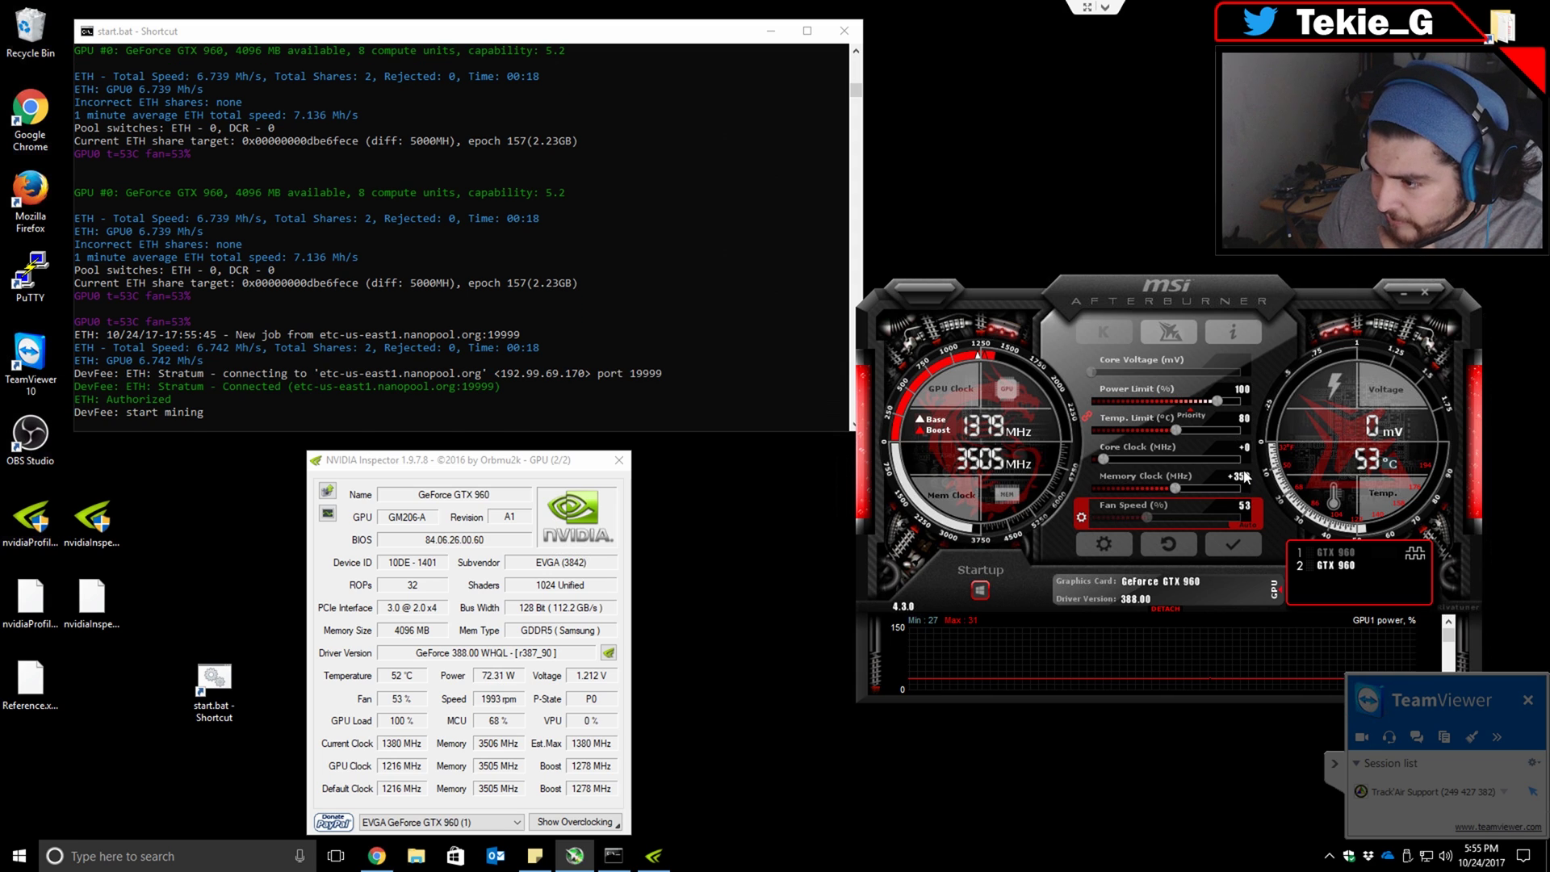
pyautogui.write('200')
pyautogui.press('Return')
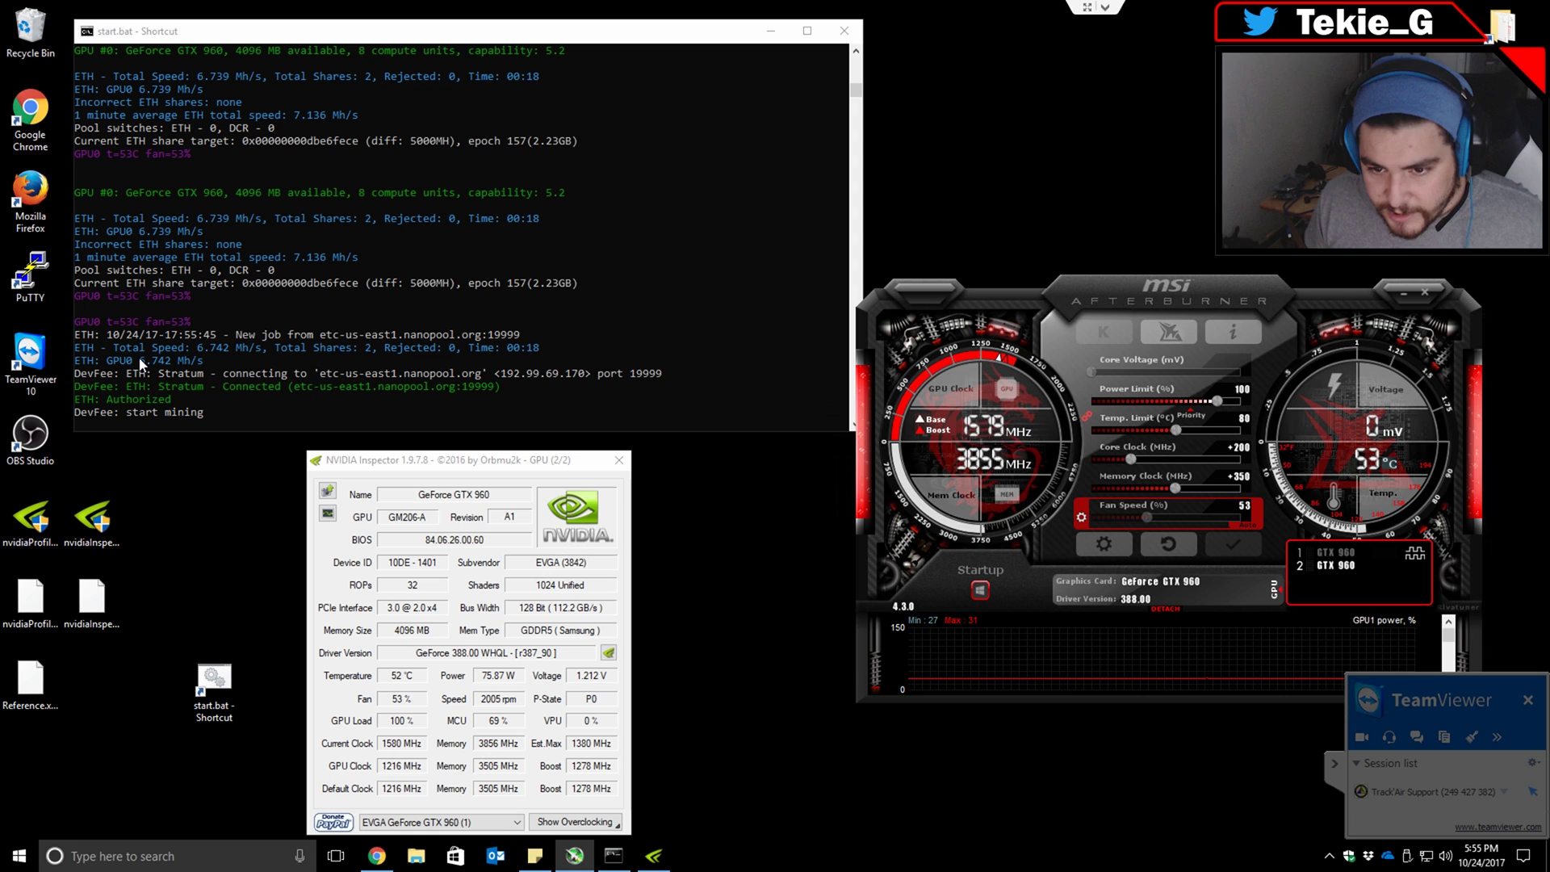
# Arrange the miner, NVIDIA Inspector and Afterburner windows to check the 7.642 Mh/s hashrate.
pyautogui.click(240, 352)
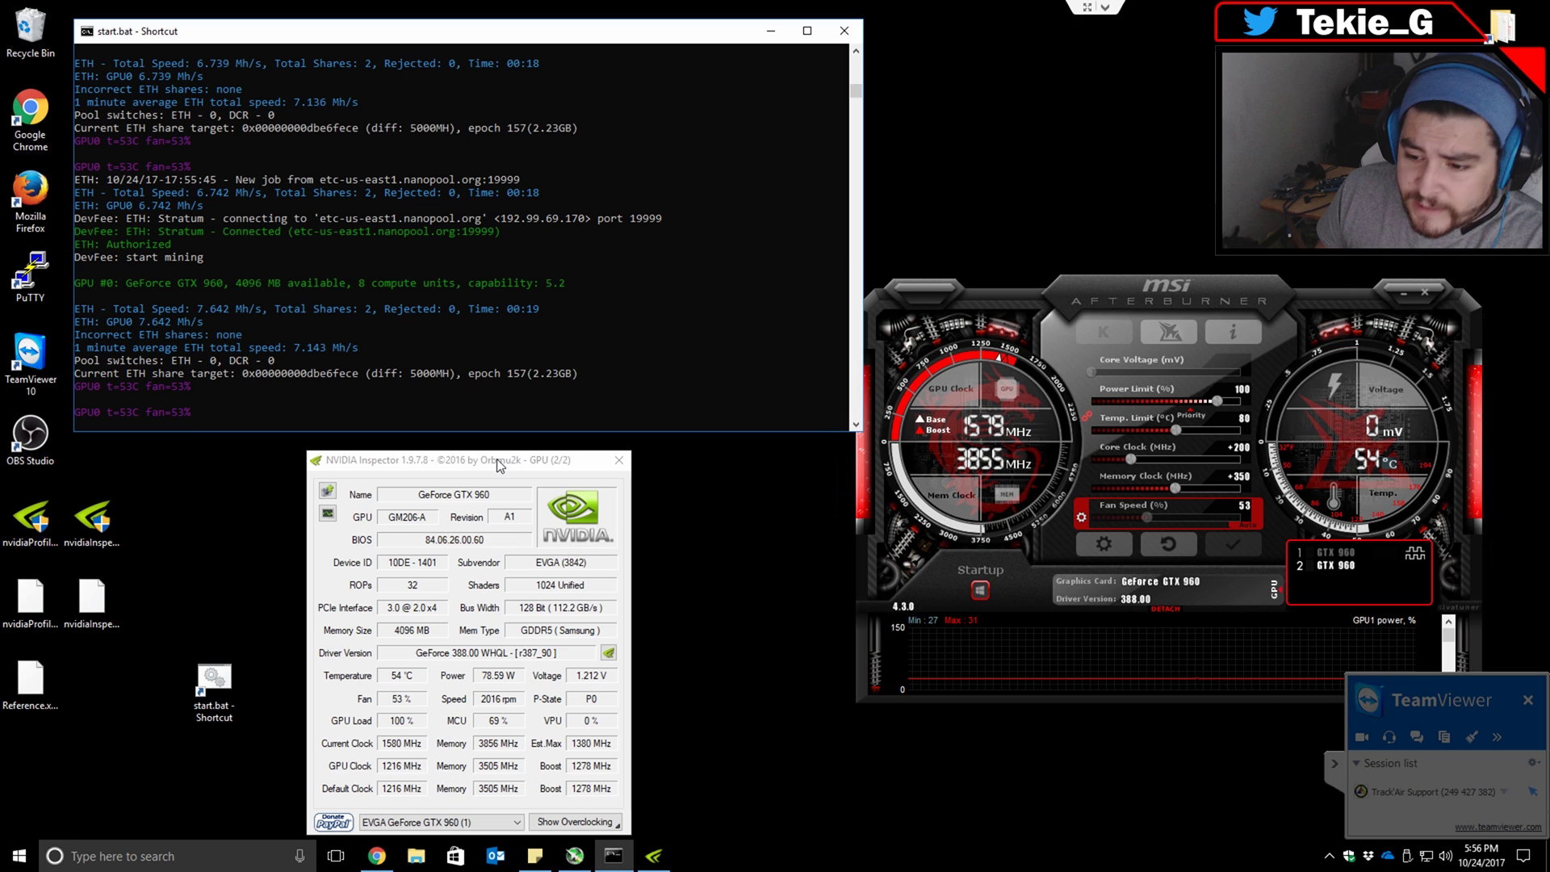
pyautogui.moveTo(494, 468); pyautogui.dragTo(500, 461)
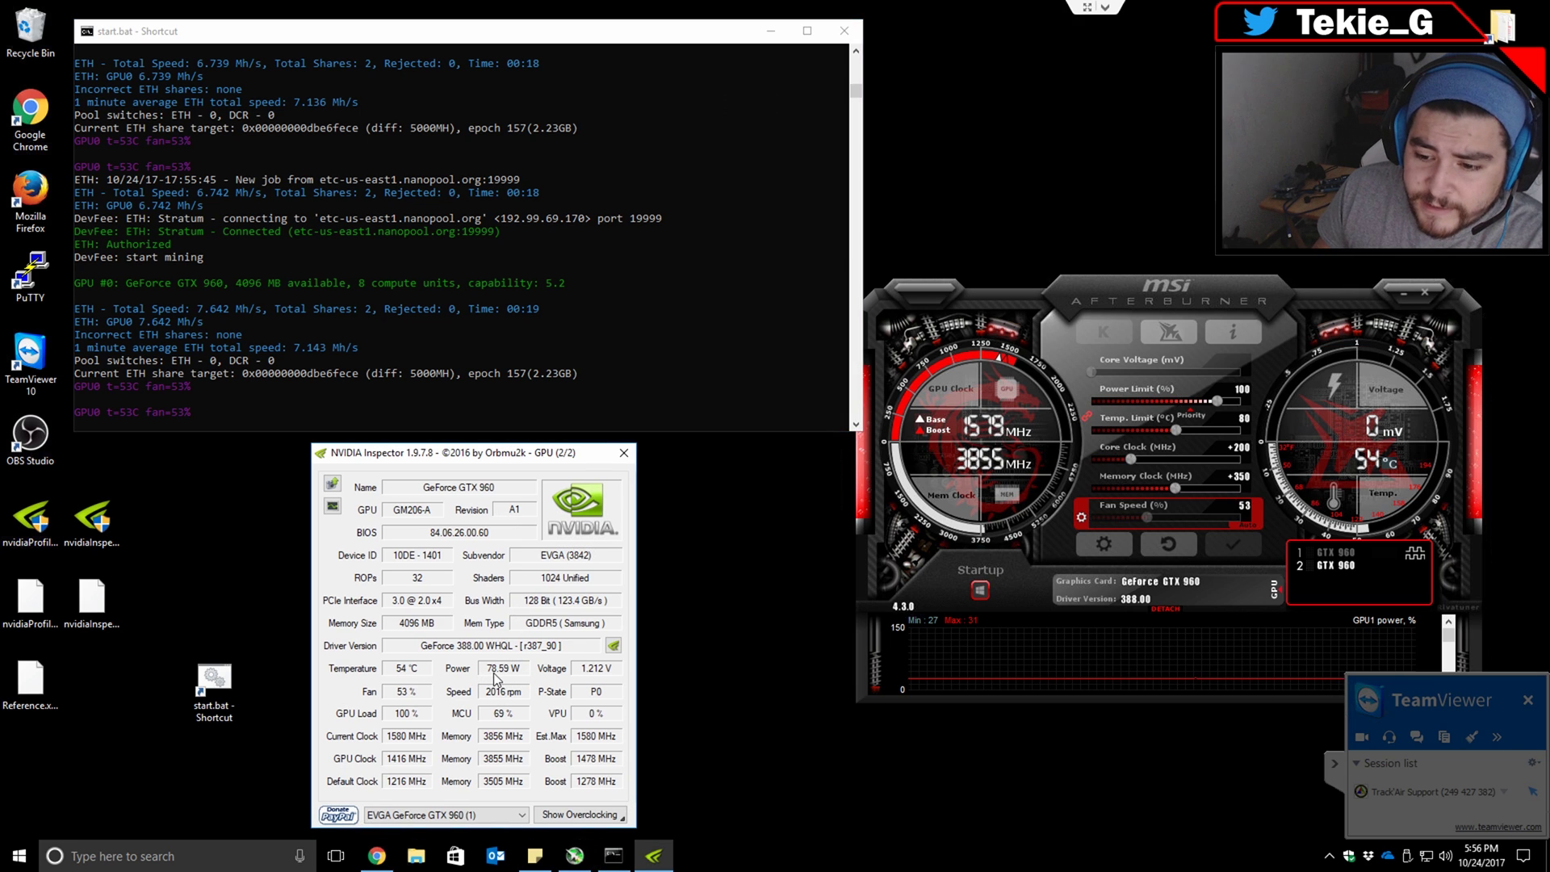
pyautogui.moveTo(514, 454); pyautogui.dragTo(506, 451)
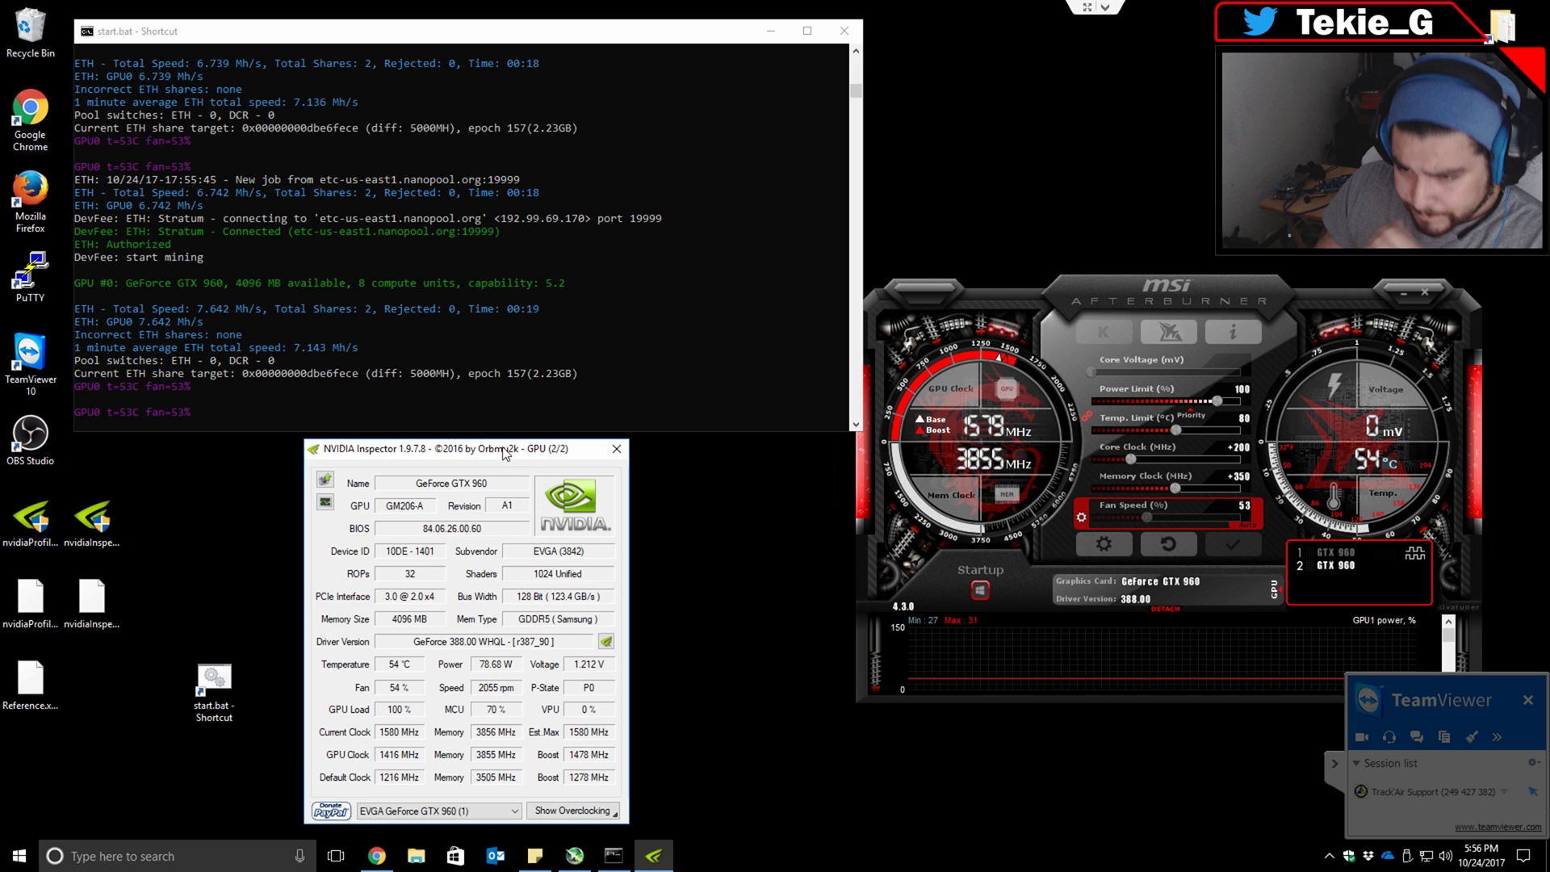
pyautogui.moveTo(1098, 292); pyautogui.dragTo(1095, 285)
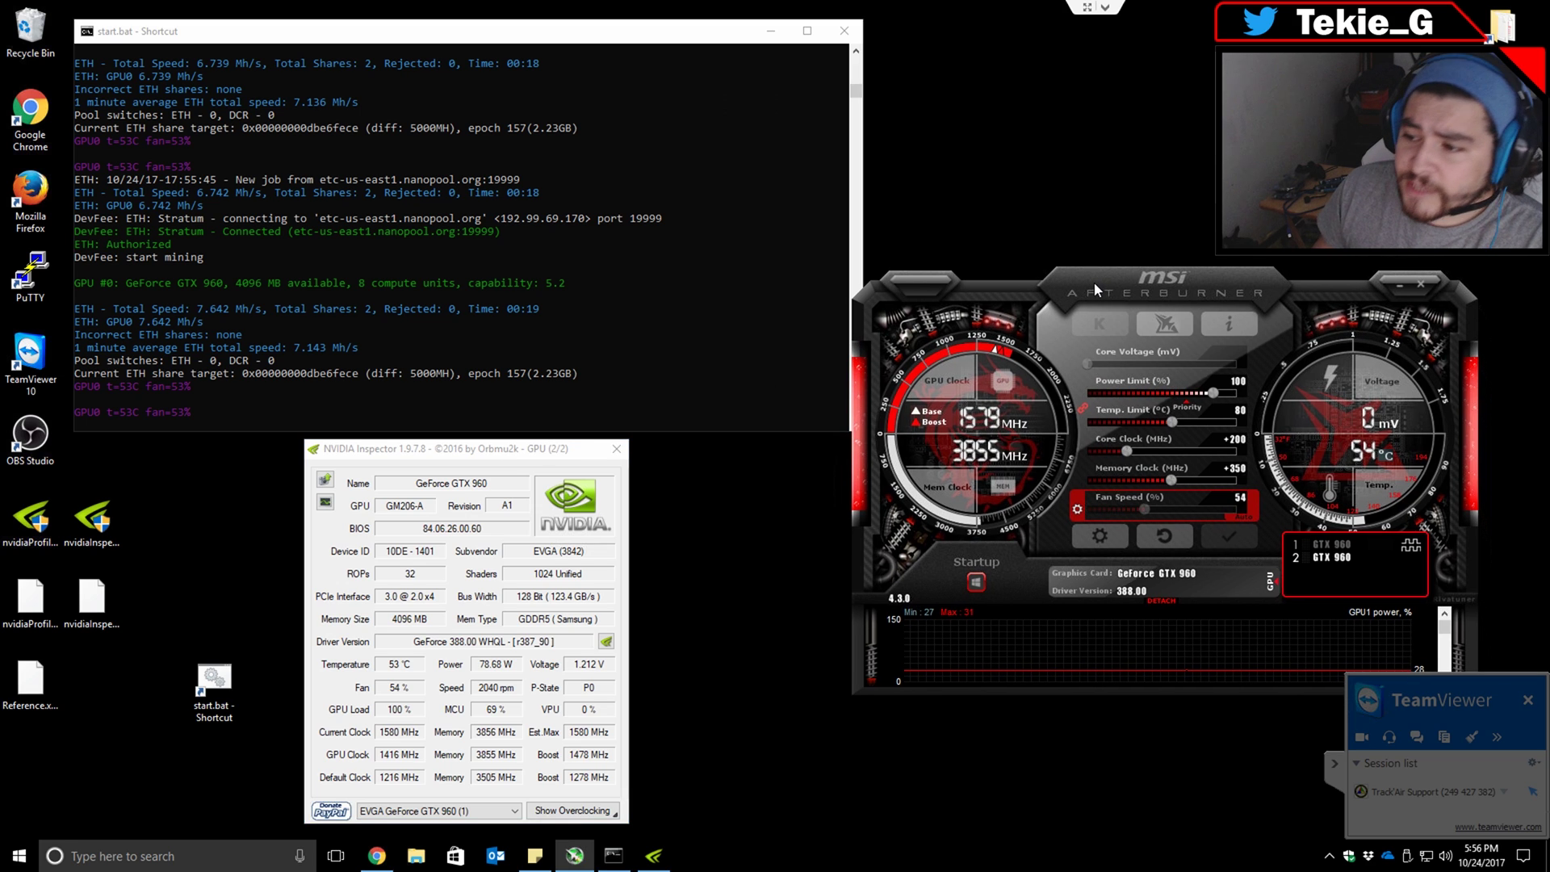